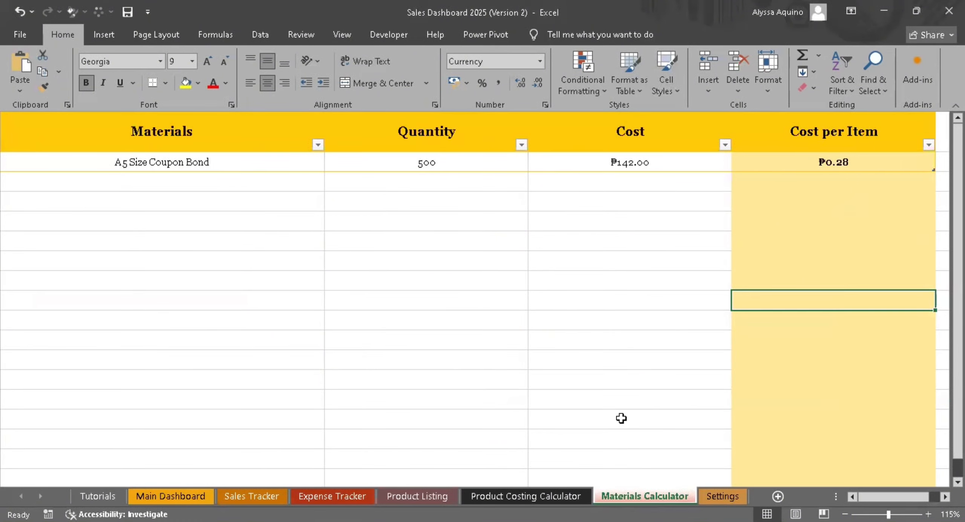
# - Review the A5 Size Coupon Bond row in the Materials Calculator and the material choices in the Product Costing Calculator's Material Cost table
pyautogui.moveTo(211, 155); pyautogui.dragTo(750, 163)
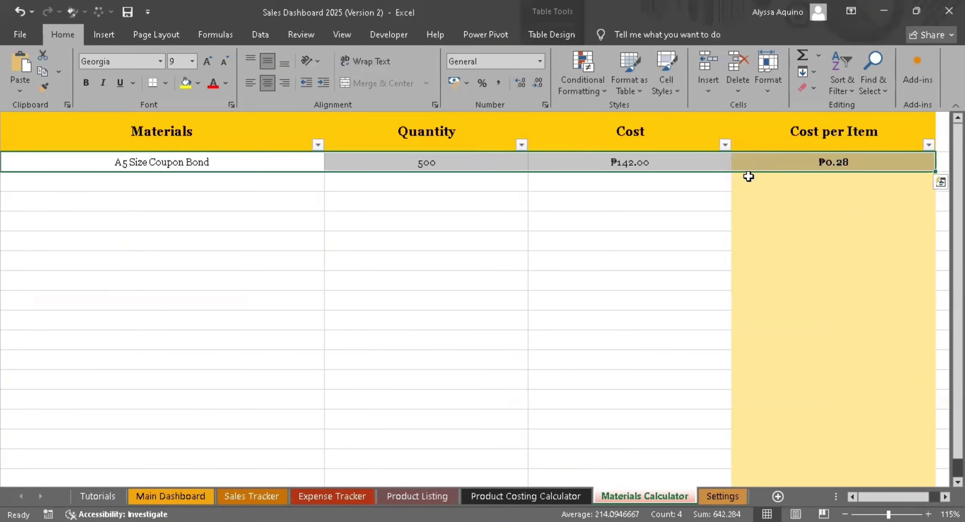
pyautogui.click(538, 496)
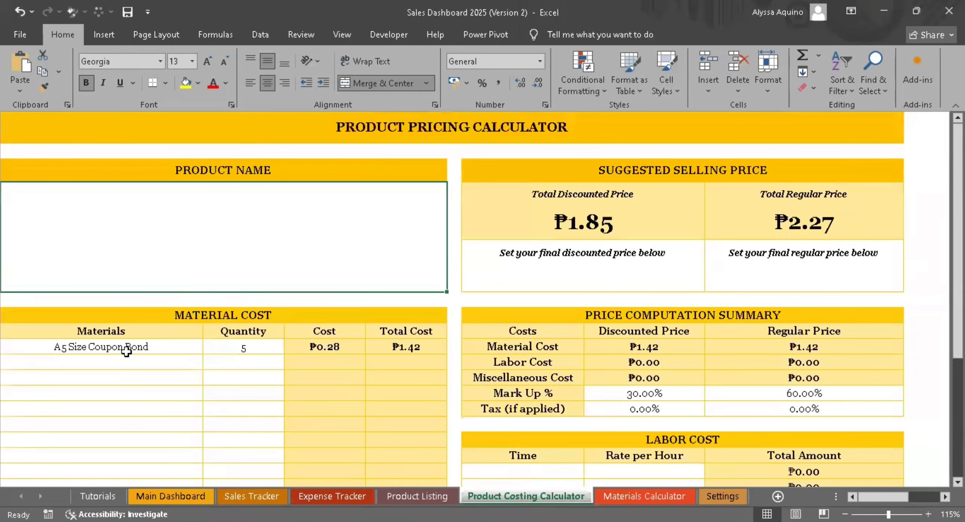
pyautogui.scroll(-1, 371, 411)
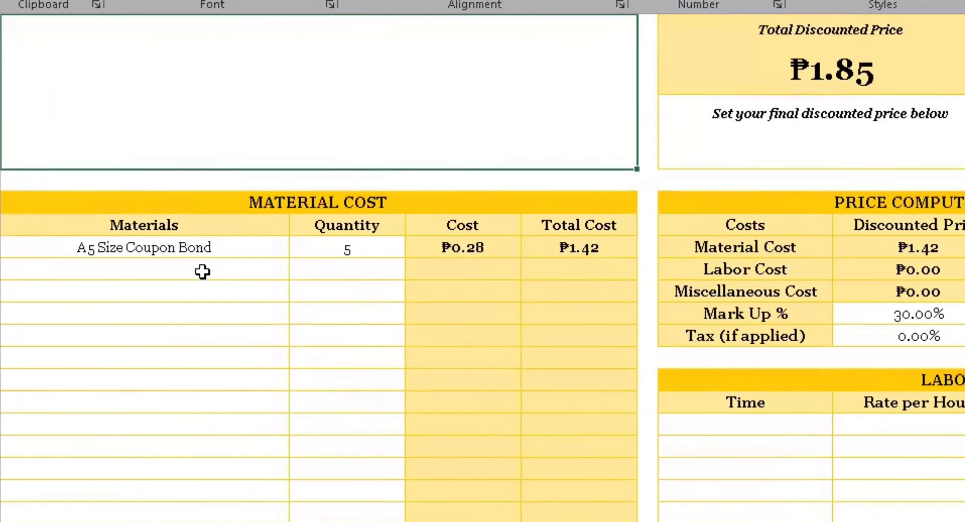
pyautogui.click(181, 292)
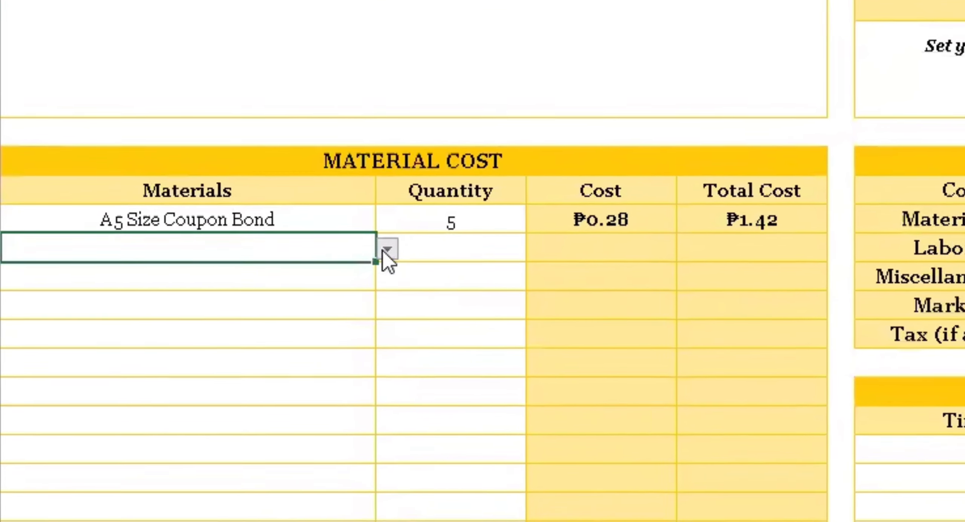
pyautogui.click(327, 263)
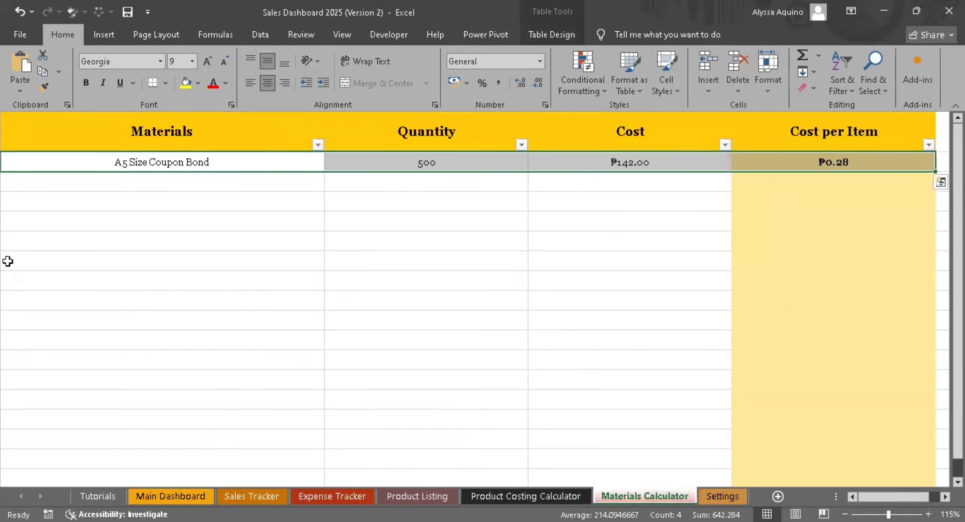
# - Add "A4 Size Photo Paper" as a new material below A5 Size Coupon Bond in the Materials Calculator
pyautogui.scroll(4, 577, 379)
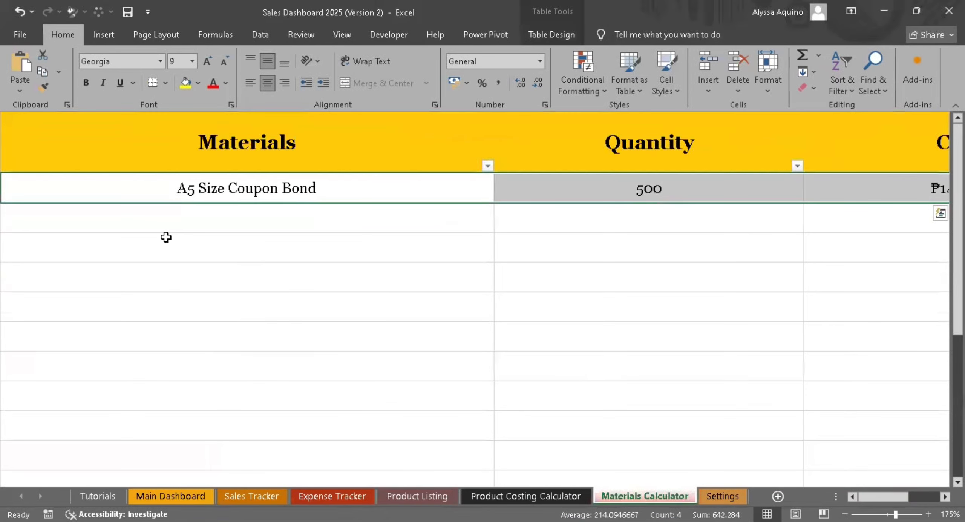
pyautogui.click(238, 218)
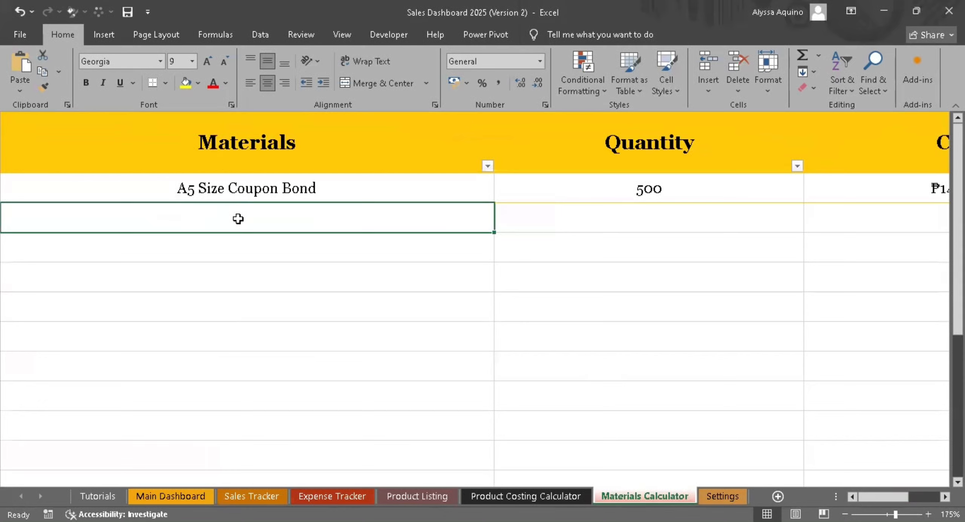
pyautogui.write('A4 ')
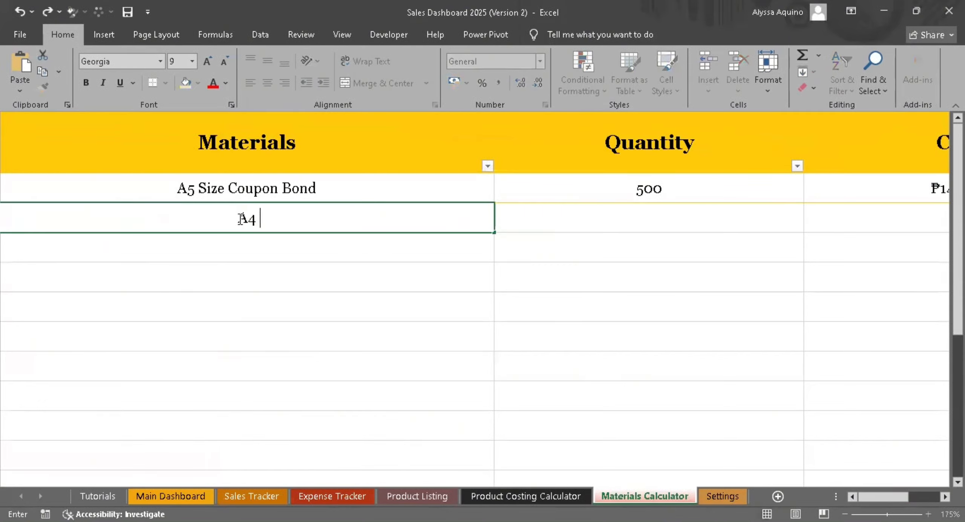
pyautogui.write('Size Photo Pae')
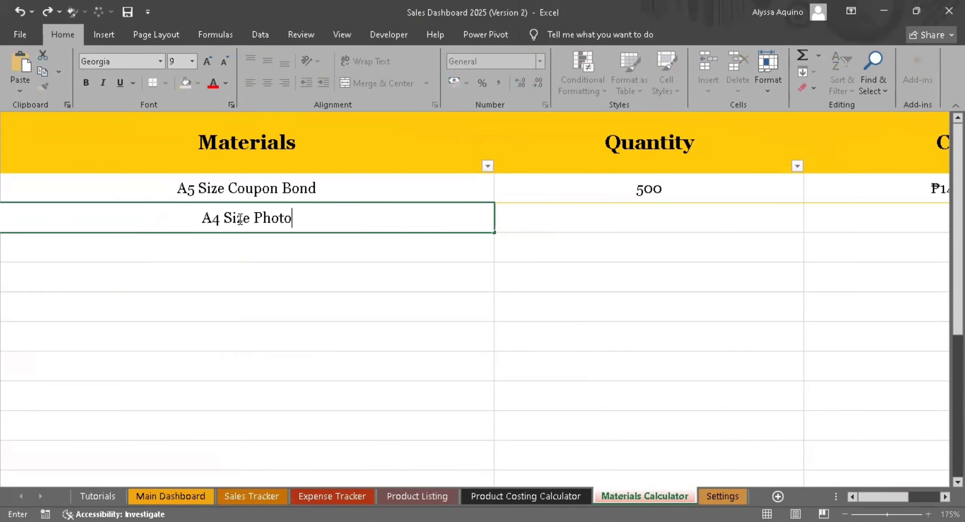
pyautogui.press('BackSpace')
pyautogui.write('p')
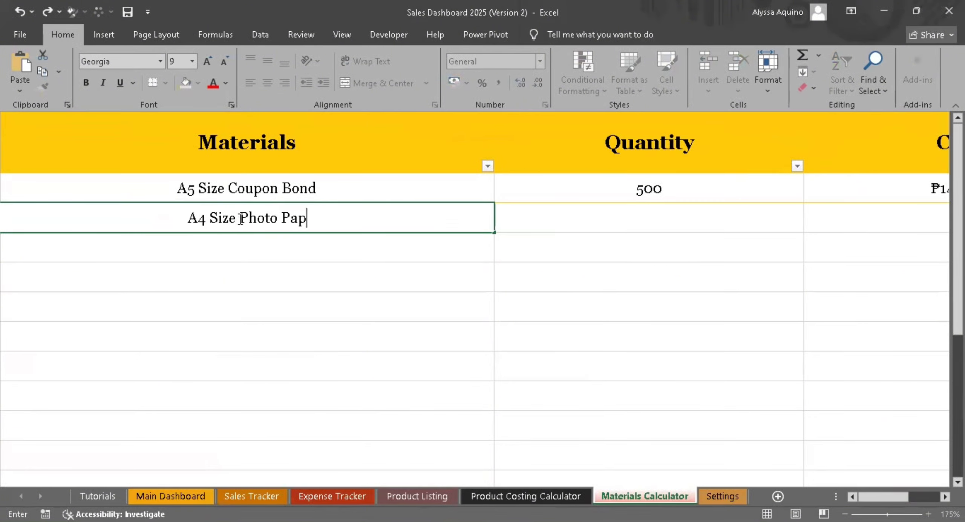
pyautogui.write('er')
pyautogui.press('Tab')
# - Enter quantity 20 and cost 100 for A4 Size Photo Paper and check its cost per item
pyautogui.write('20')
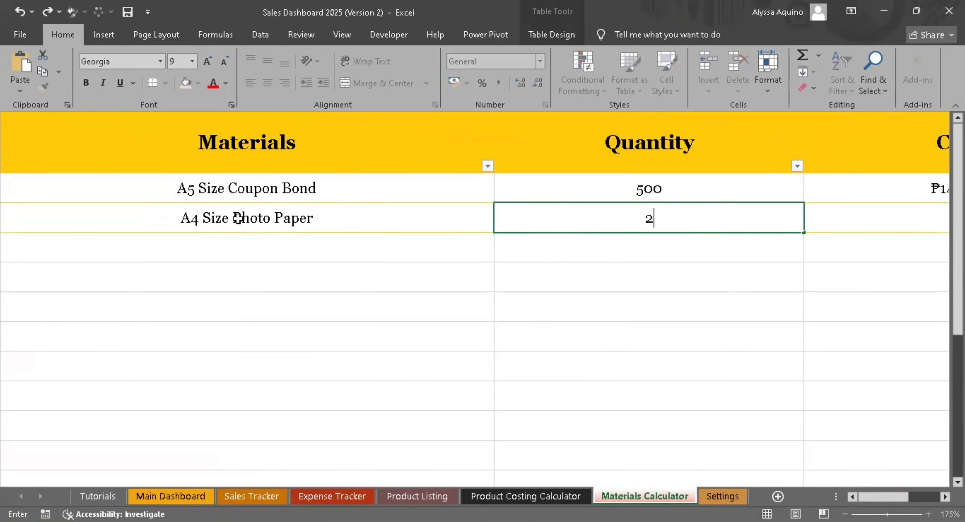
pyautogui.press('Tab')
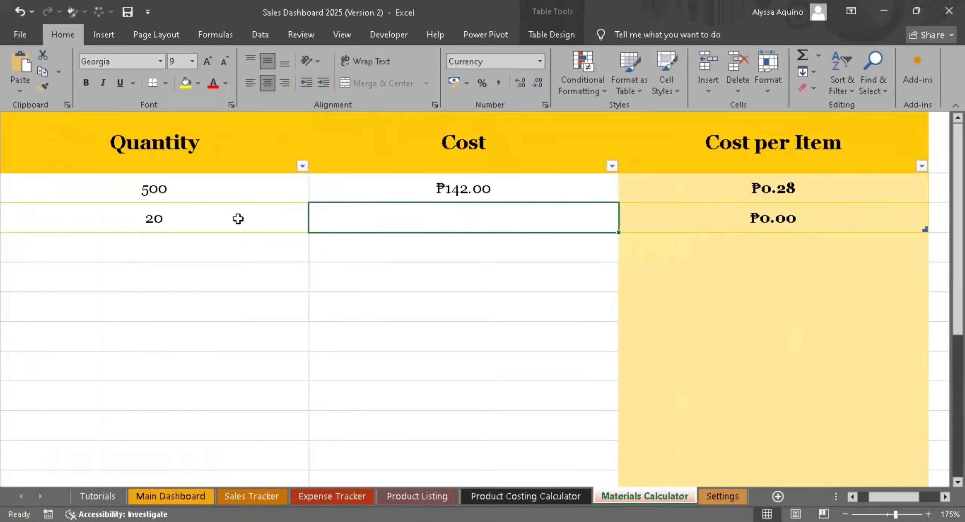
pyautogui.write('100')
pyautogui.press('Return')
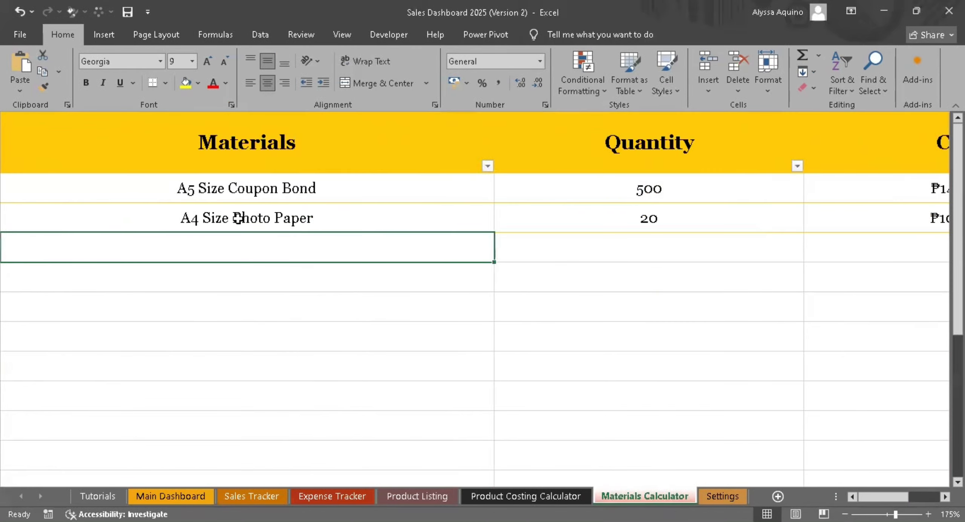
pyautogui.moveTo(875, 497); pyautogui.dragTo(885, 498)
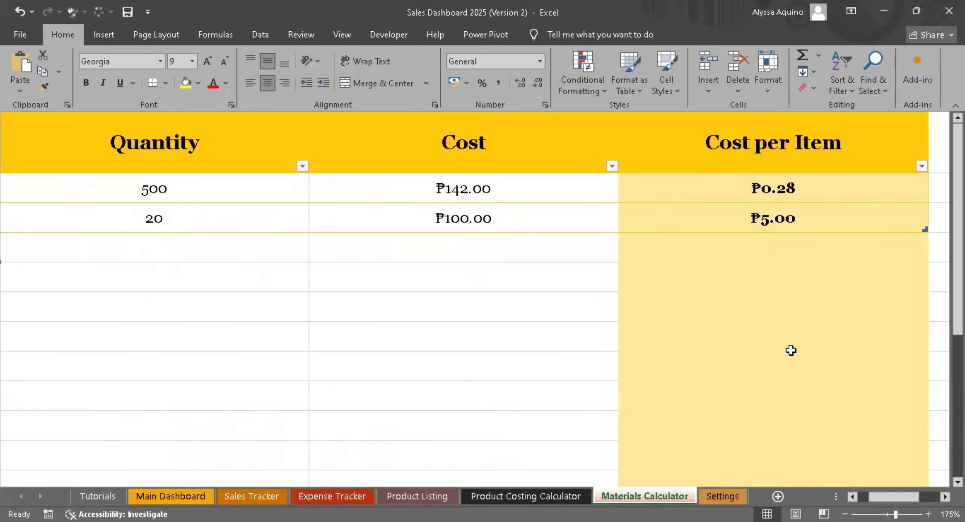
pyautogui.click(769, 226)
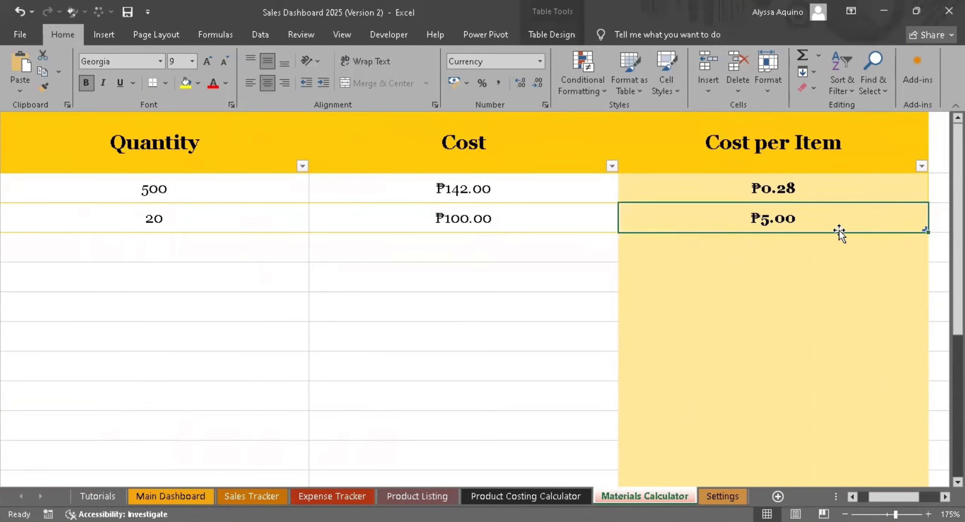
# - Choose A4 Size Photo Paper as the second material in the Product Costing Calculator's Material Cost table
pyautogui.click(516, 495)
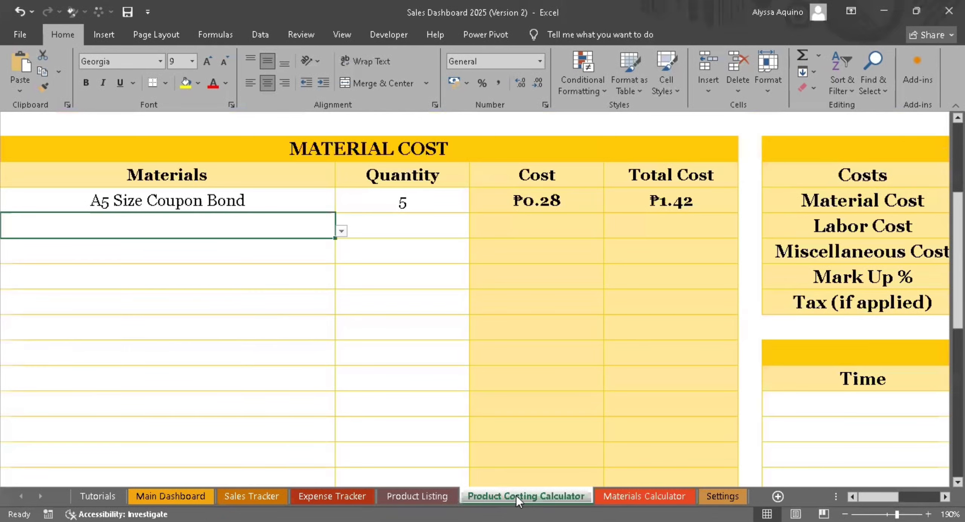
pyautogui.click(341, 230)
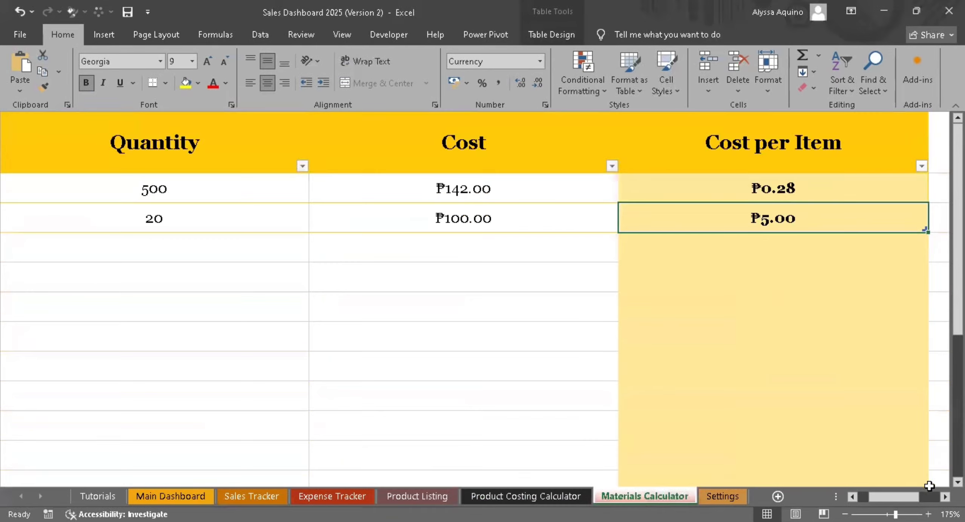
# - Examine the Cost per Item column for both materials in the Materials Calculator
pyautogui.moveTo(893, 497); pyautogui.dragTo(867, 497)
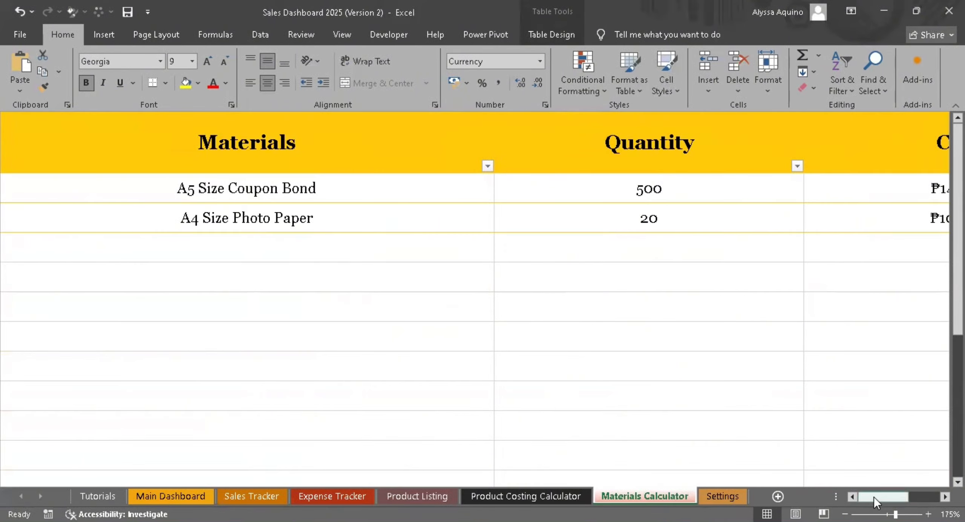
pyautogui.moveTo(884, 497); pyautogui.dragTo(893, 495)
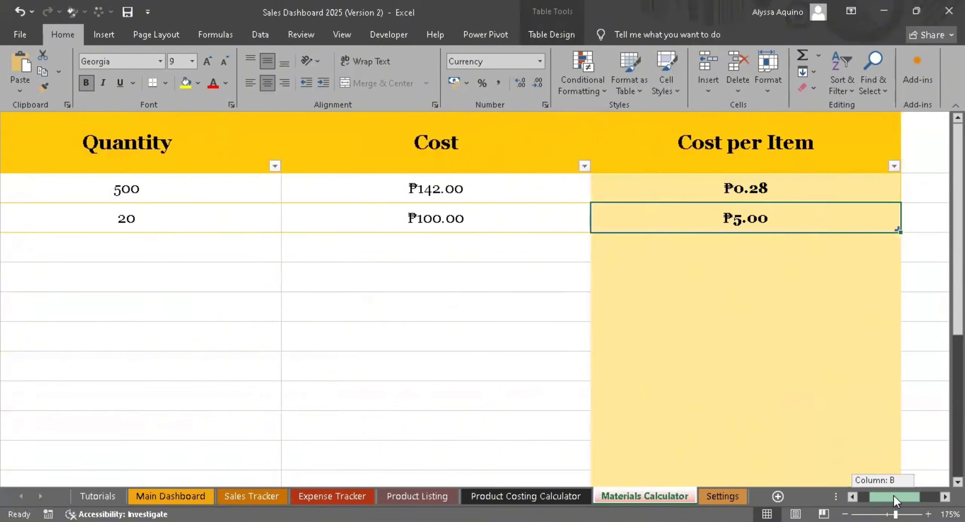
pyautogui.moveTo(894, 495); pyautogui.dragTo(898, 493)
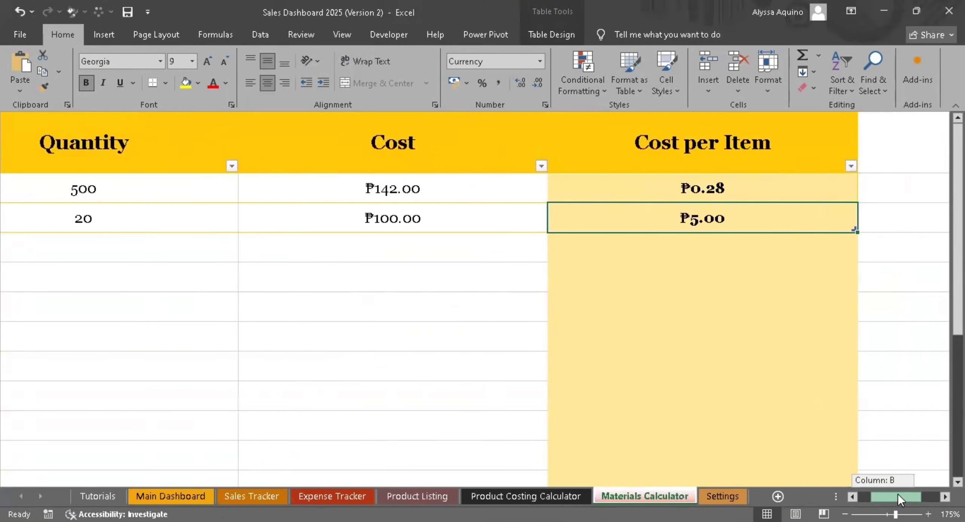
pyautogui.moveTo(422, 134); pyautogui.dragTo(454, 219)
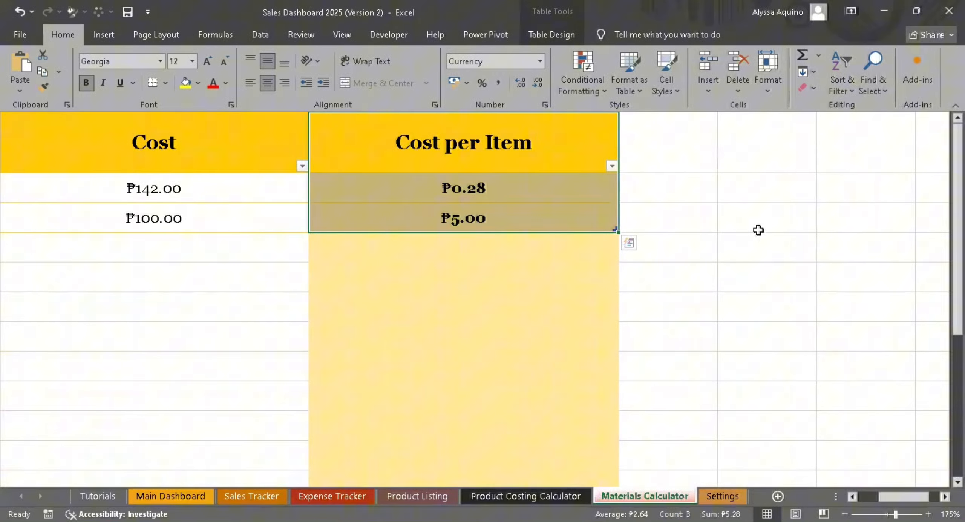
# - Set the A4 Size Photo Paper quantity to 1 in the Product Costing Calculator's Material Cost table
pyautogui.click(499, 495)
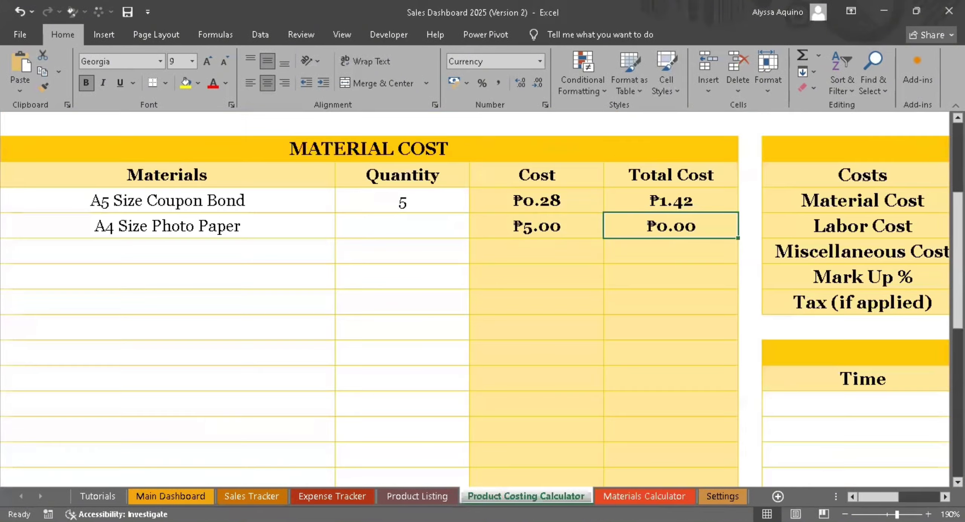
pyautogui.scroll(4, 328, 228)
pyautogui.scroll(-3, 356, 257)
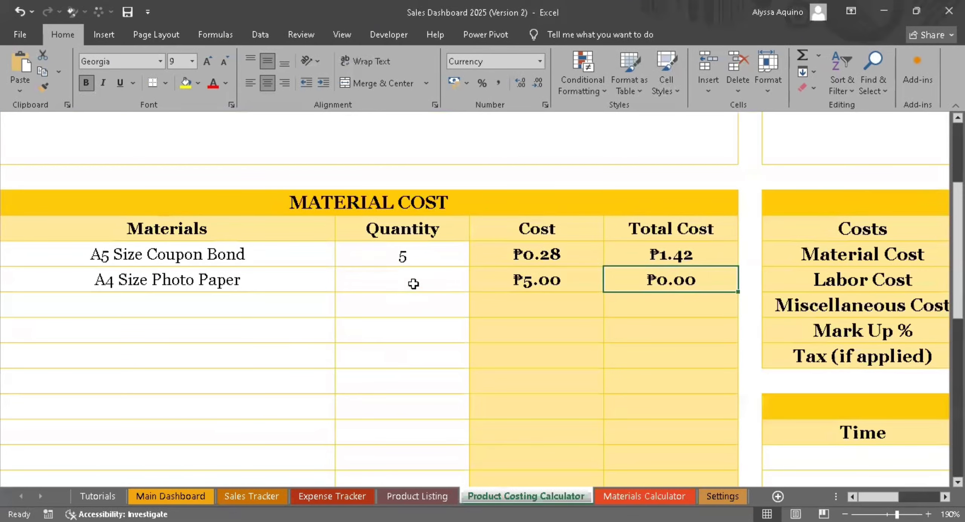
pyautogui.click(414, 283)
pyautogui.write('1')
pyautogui.click(407, 302)
# - Check the A4 Size Photo Paper's total cost and the material cost in the Price Computation Summary
pyautogui.click(662, 280)
pyautogui.scroll(-5, 669, 275)
pyautogui.scroll(-2, 670, 275)
pyautogui.click(671, 251)
pyautogui.moveTo(878, 495); pyautogui.dragTo(892, 491)
pyautogui.scroll(5, 882, 418)
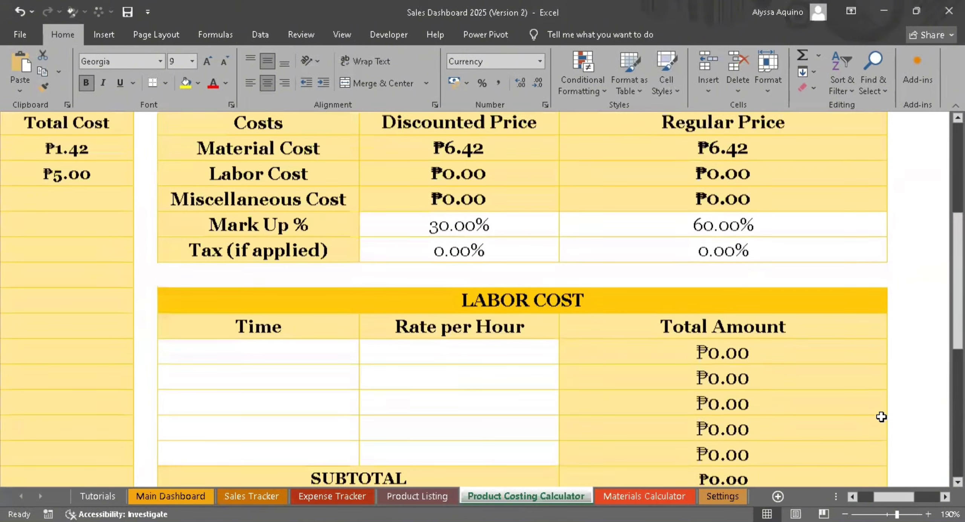
# - Fill the first Labor Cost row with a time of 1 and a rate per hour of 30, and check its total amount
pyautogui.scroll(-1, 881, 417)
pyautogui.click(240, 277)
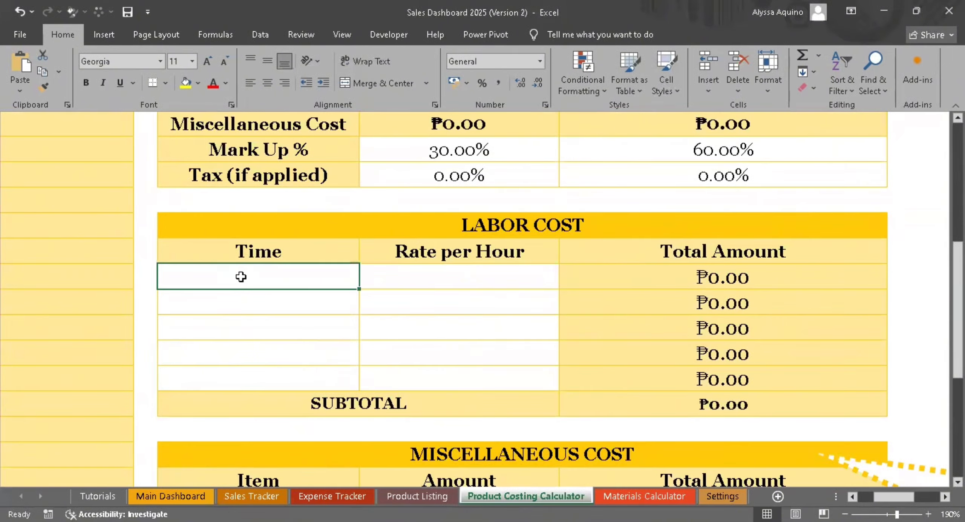
pyautogui.click(402, 267)
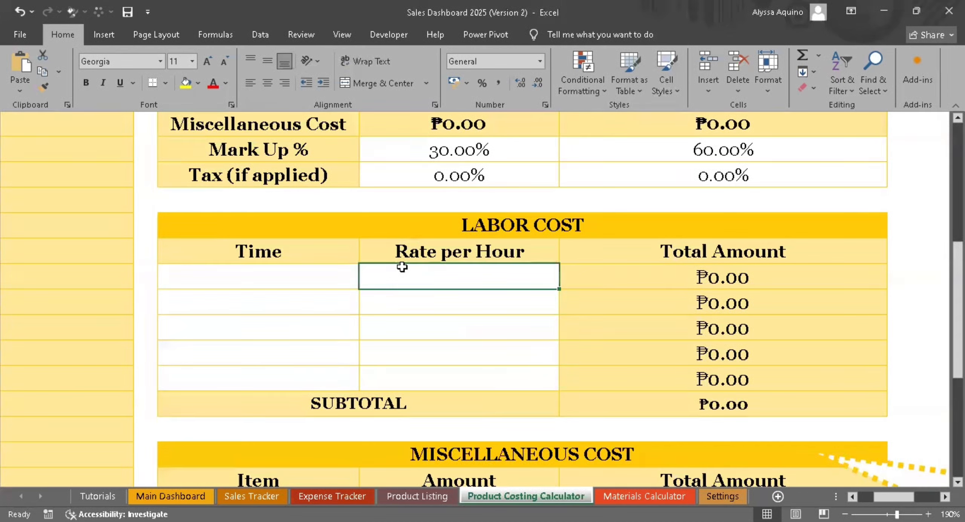
pyautogui.press('Left')
pyautogui.press('Right')
pyautogui.write('30')
pyautogui.press('Left')
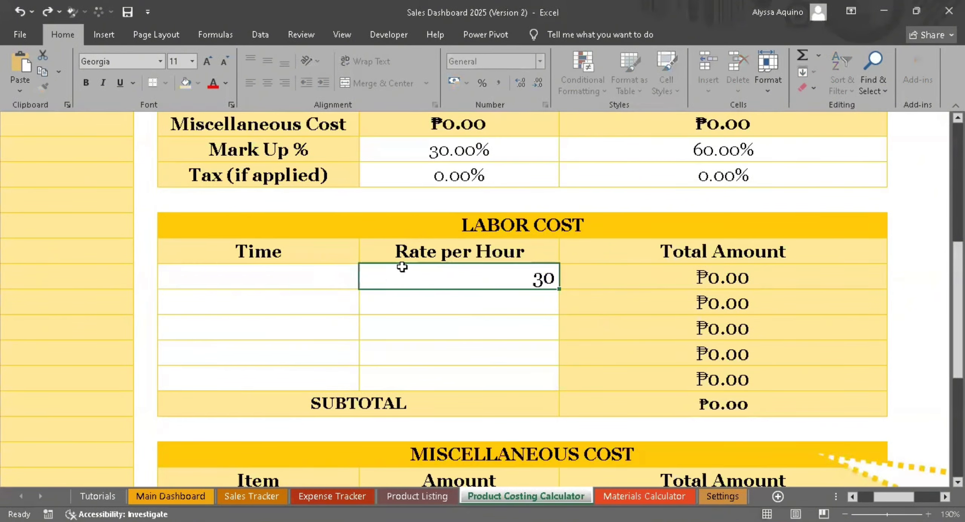
pyautogui.write('1')
pyautogui.press('Return')
pyautogui.click(706, 272)
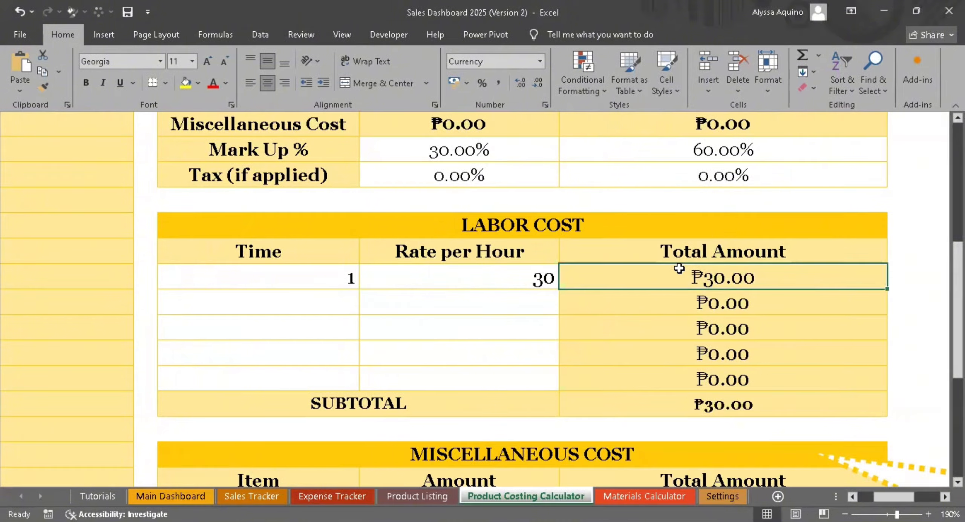
# - List Electricity and Ink as the first two items in the Miscellaneous Cost table
pyautogui.scroll(-3, 679, 269)
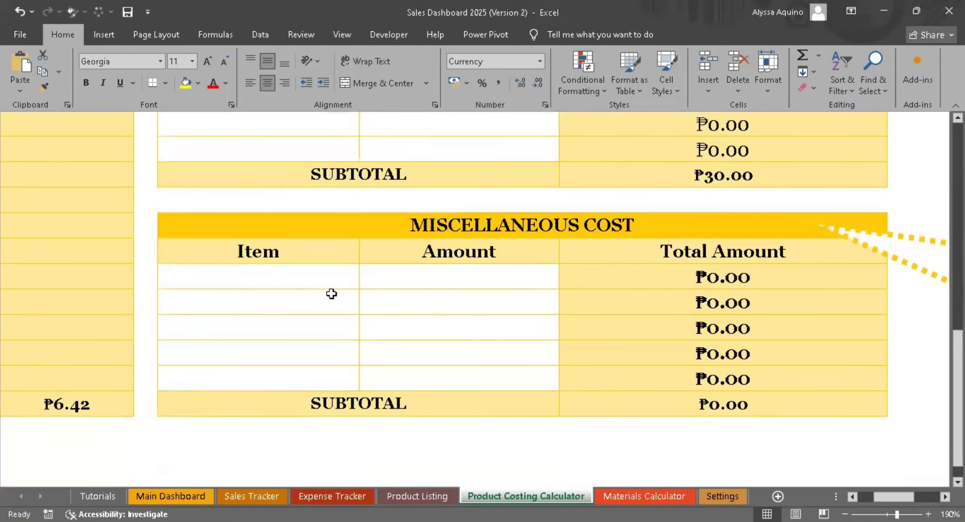
pyautogui.click(306, 281)
pyautogui.write('E')
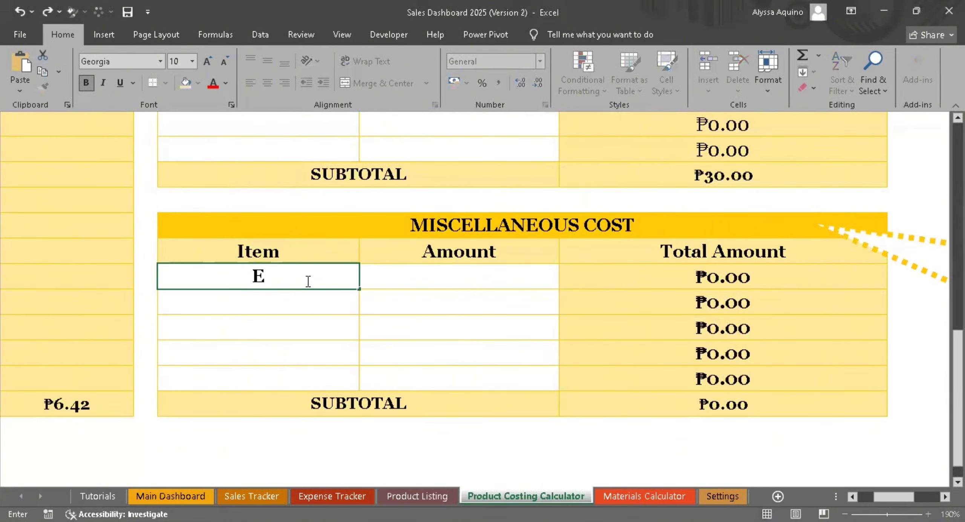
pyautogui.write('lectricity')
pyautogui.press('Return')
pyautogui.write('Ink')
pyautogui.press('Tab')
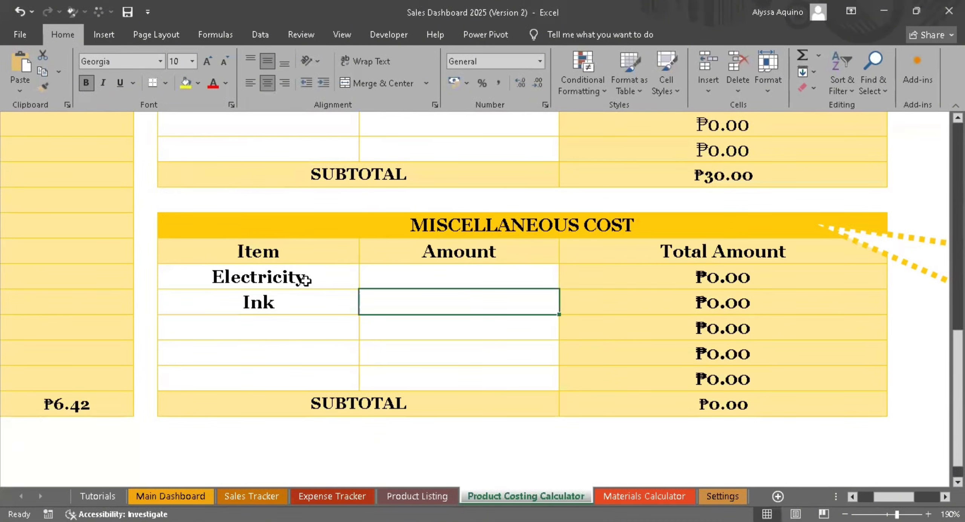
# - Enter miscellaneous amounts of 50 for Electricity and 30 for Ink
pyautogui.click(429, 282)
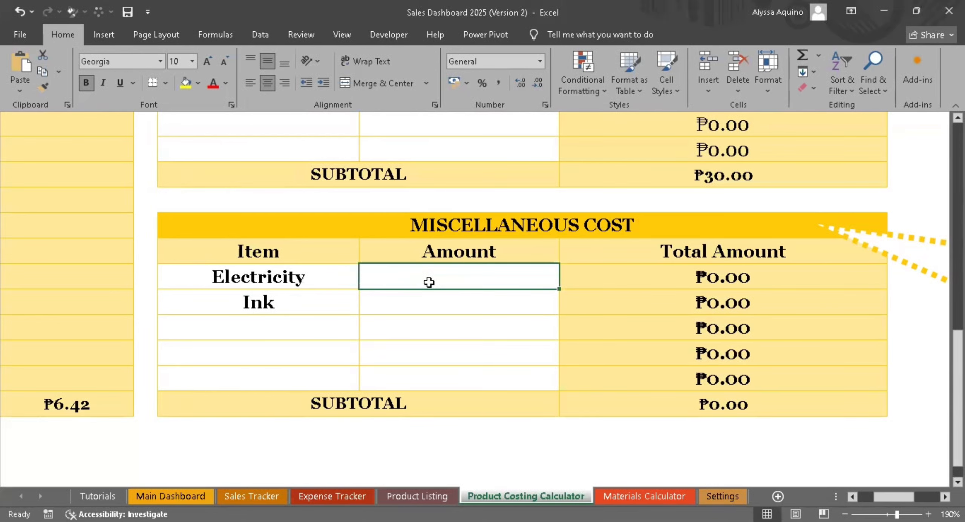
pyautogui.write('50')
pyautogui.press('Return')
pyautogui.write('30')
pyautogui.press('Return')
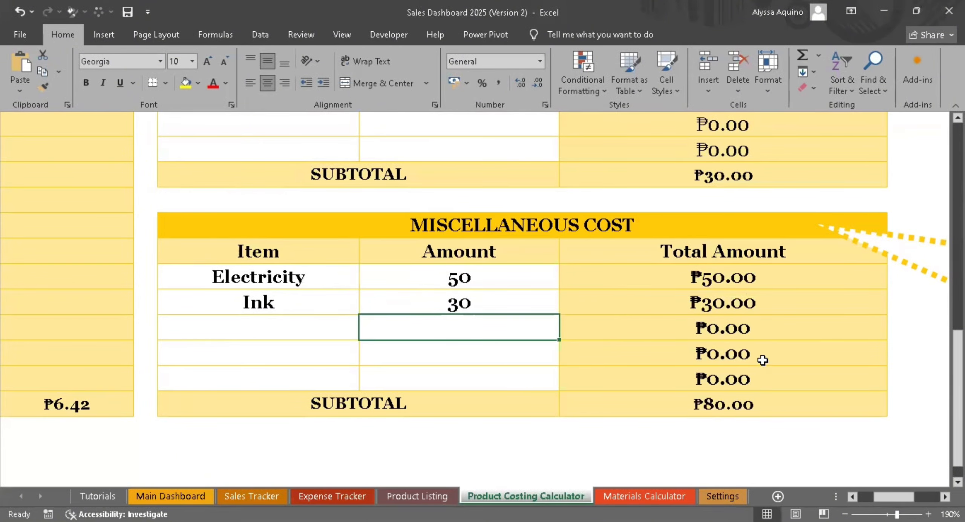
# - Review the cost subtotals, the Price Computation Summary and the suggested discounted and regular selling prices
pyautogui.moveTo(893, 496)
pyautogui.mouseDown()
pyautogui.moveTo(829, 495)
pyautogui.moveTo(890, 494)
pyautogui.moveTo(880, 496)
pyautogui.mouseUp()
pyautogui.scroll(5, 554, 323)
pyautogui.scroll(-3, 662, 375)
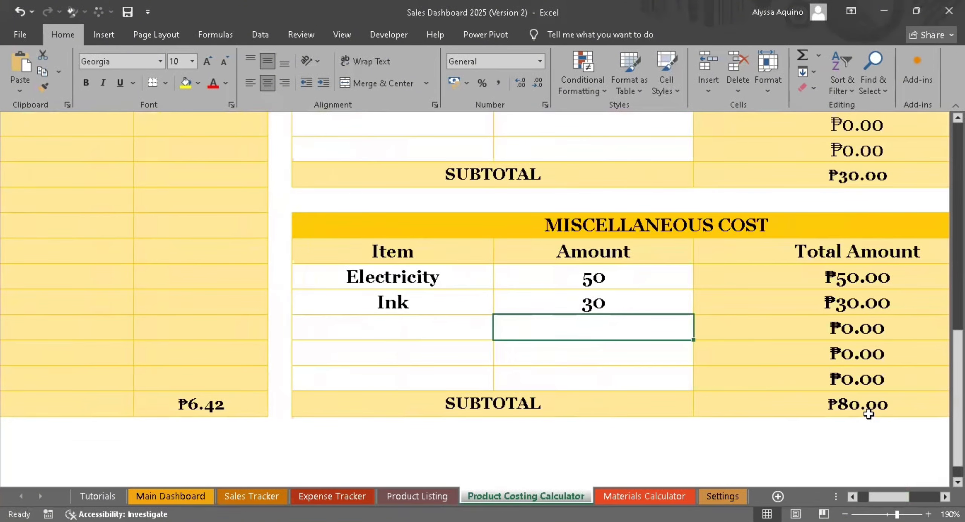
pyautogui.scroll(2, 868, 413)
pyautogui.moveTo(882, 496); pyautogui.dragTo(888, 490)
pyautogui.scroll(5, 847, 344)
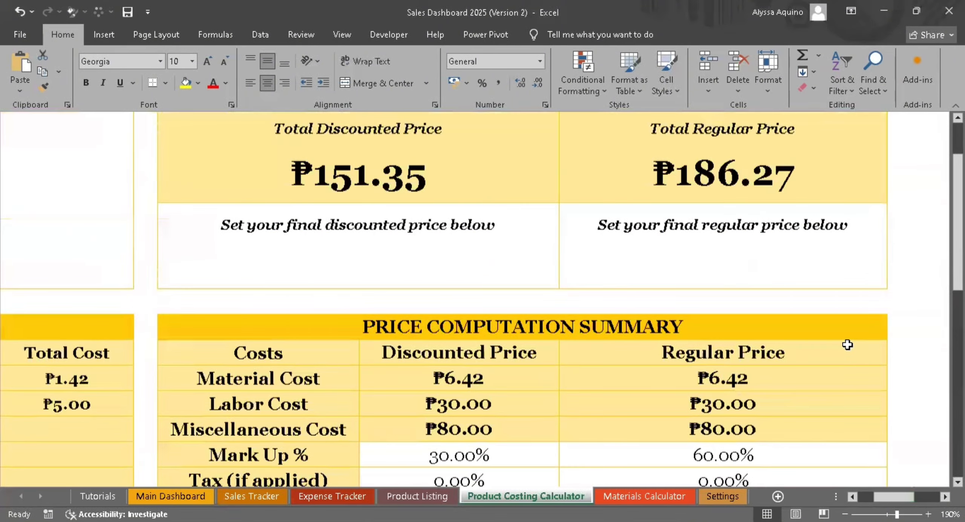
# - Examine the cost, mark up and tax rows for the discounted and regular prices in the Price Computation Summary
pyautogui.scroll(-2, 847, 343)
pyautogui.click(491, 251)
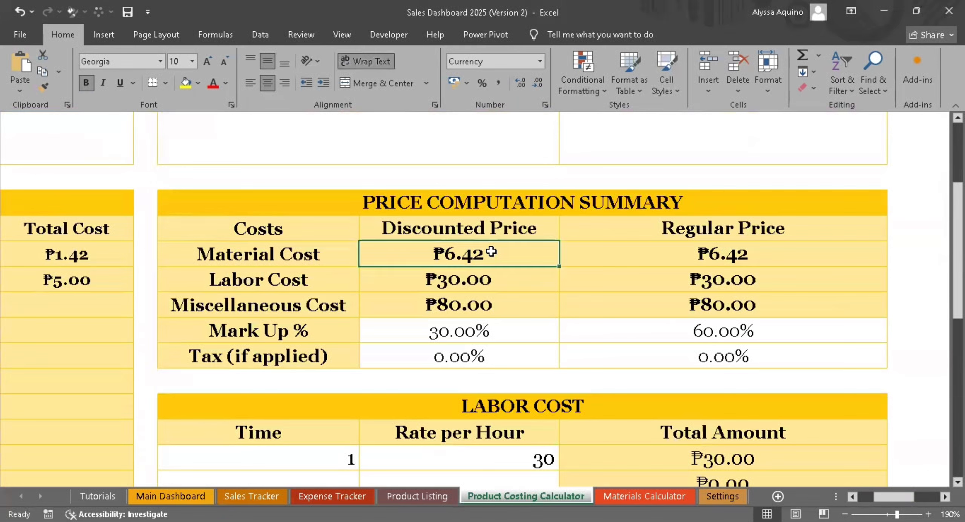
pyautogui.moveTo(495, 250); pyautogui.dragTo(482, 303)
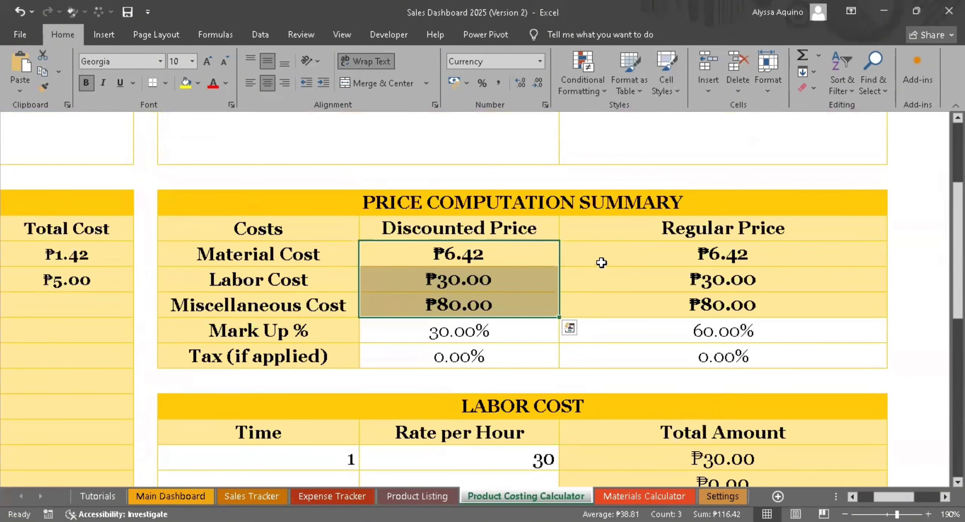
pyautogui.click(476, 231)
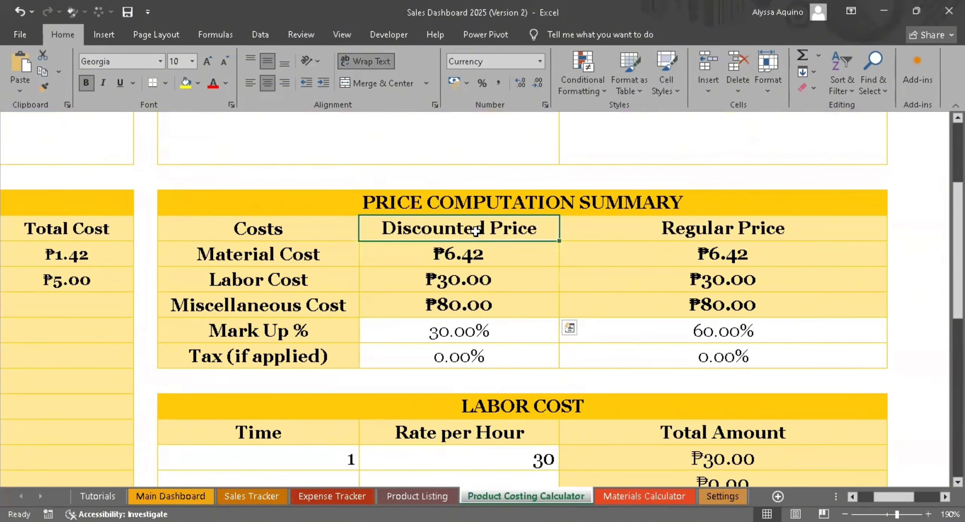
pyautogui.click(606, 228)
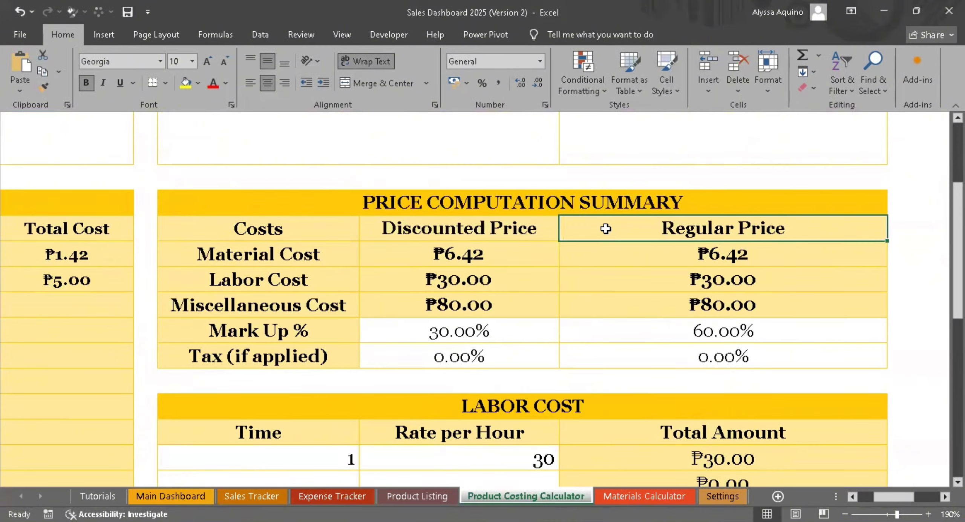
pyautogui.click(524, 230)
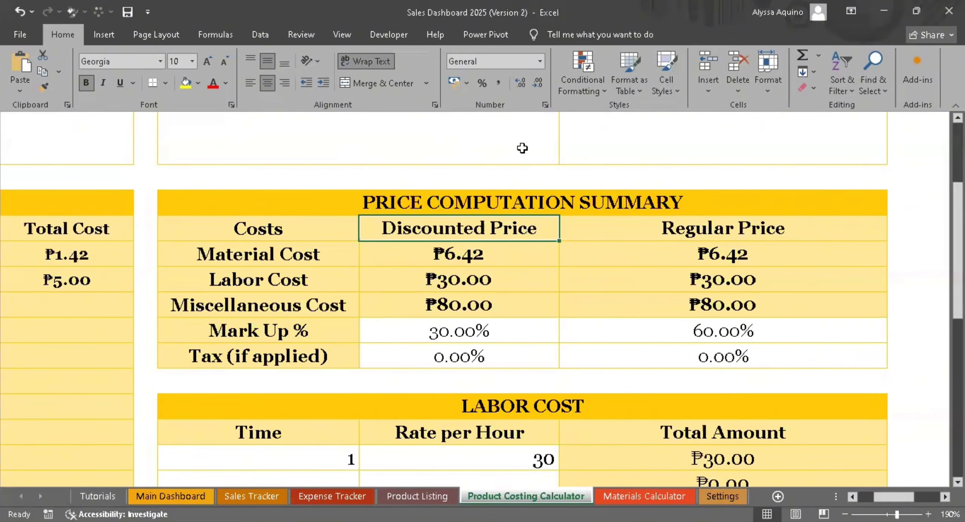
pyautogui.click(512, 259)
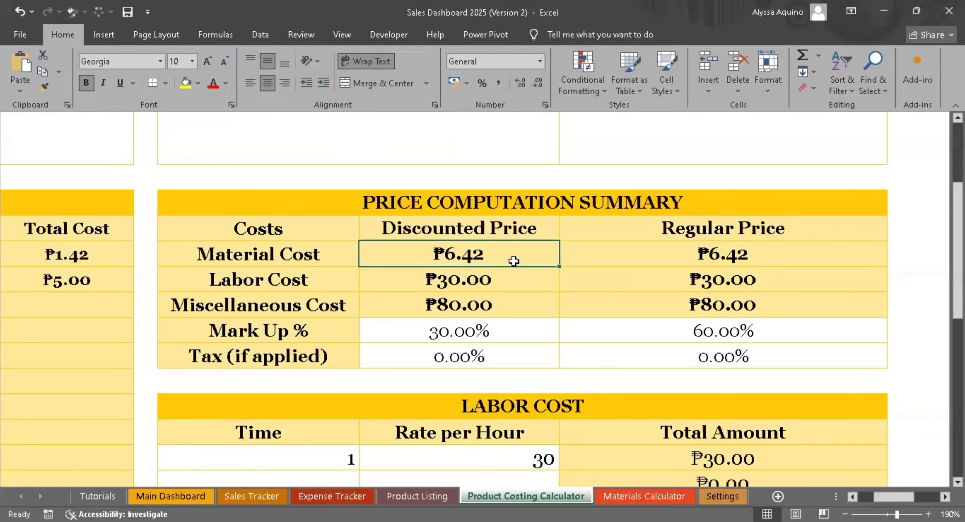
pyautogui.click(536, 234)
pyautogui.moveTo(649, 234); pyautogui.dragTo(627, 233)
pyautogui.click(634, 298)
pyautogui.click(473, 337)
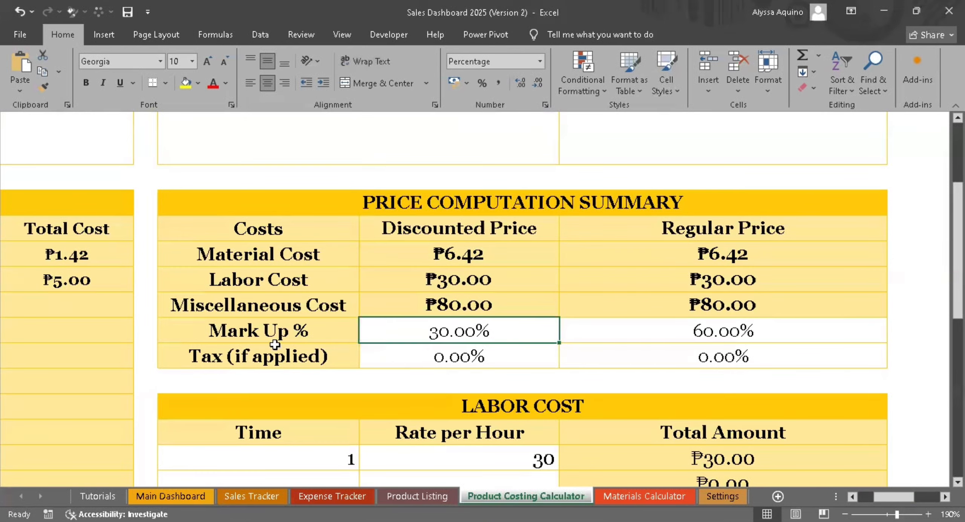
pyautogui.click(270, 360)
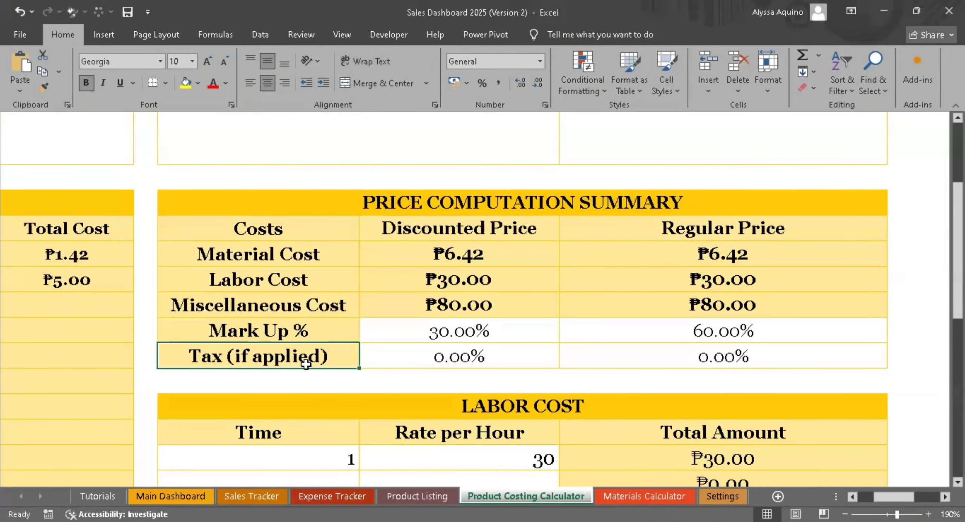
pyautogui.click(337, 335)
pyautogui.click(339, 362)
pyautogui.click(431, 331)
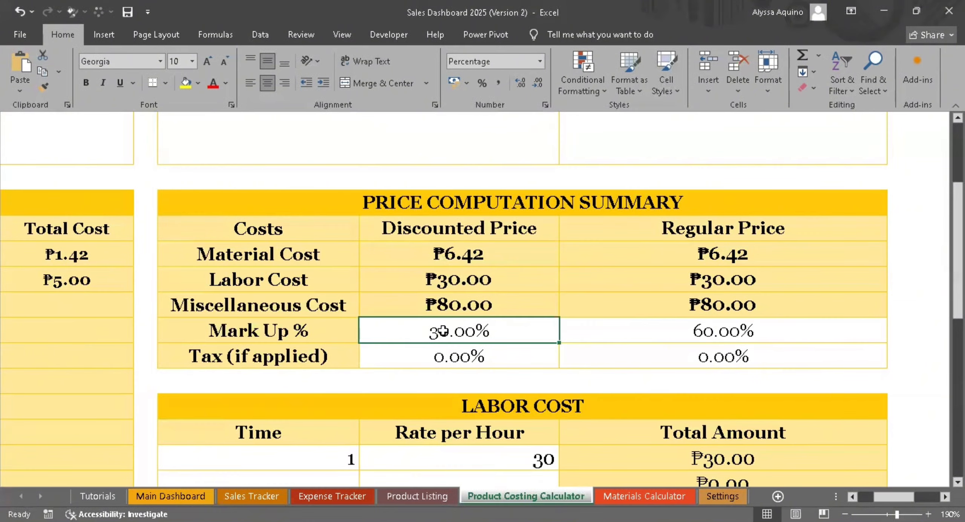
pyautogui.click(723, 334)
# - Set the tax to 3% for both the discounted and regular prices in the Price Computation Summary
pyautogui.click(454, 360)
pyautogui.write('3%')
pyautogui.click(646, 359)
pyautogui.write('3%')
pyautogui.click(628, 323)
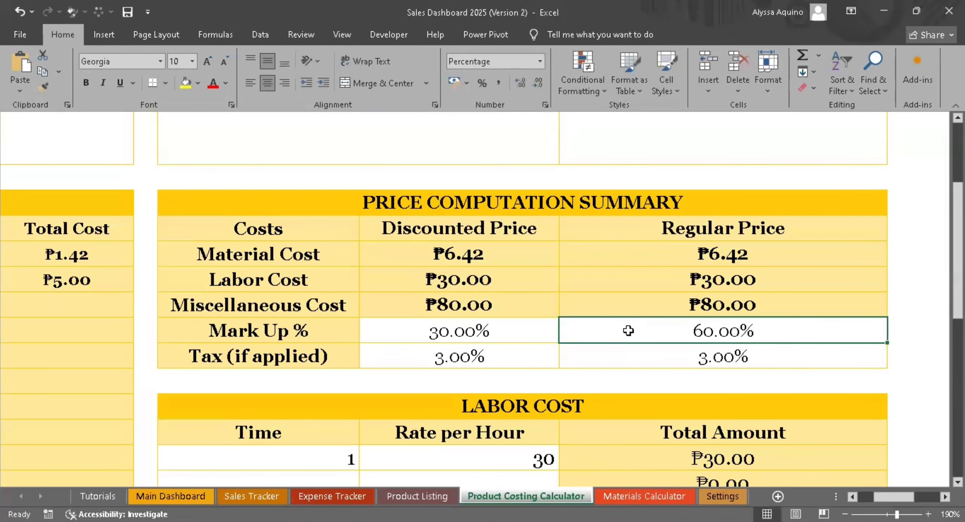
# - Compare the suggested discounted and regular selling prices with the final price fields beneath them
pyautogui.scroll(4, 628, 330)
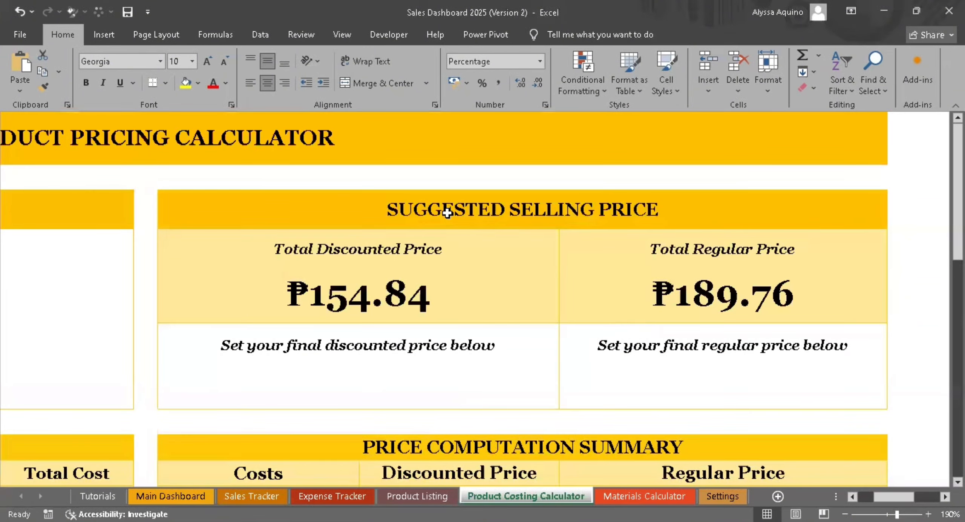
pyautogui.click(462, 282)
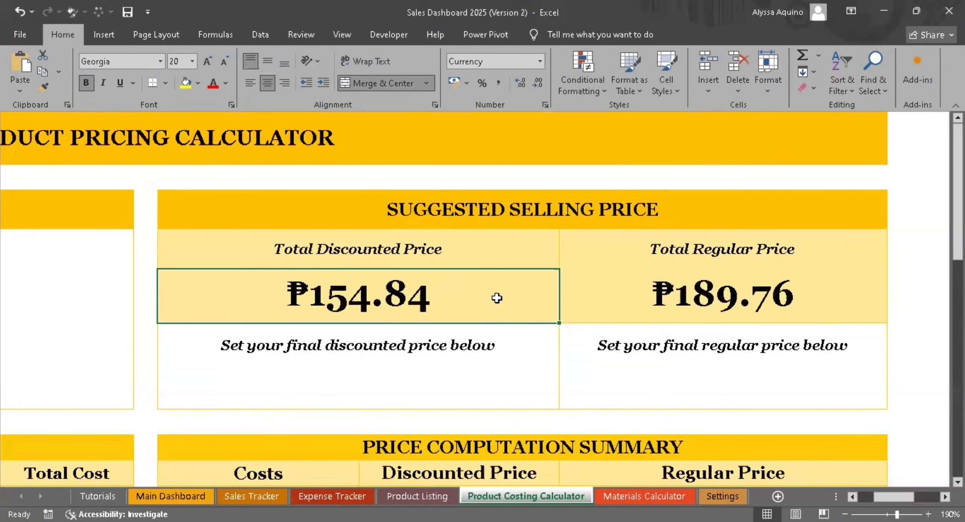
pyautogui.click(687, 304)
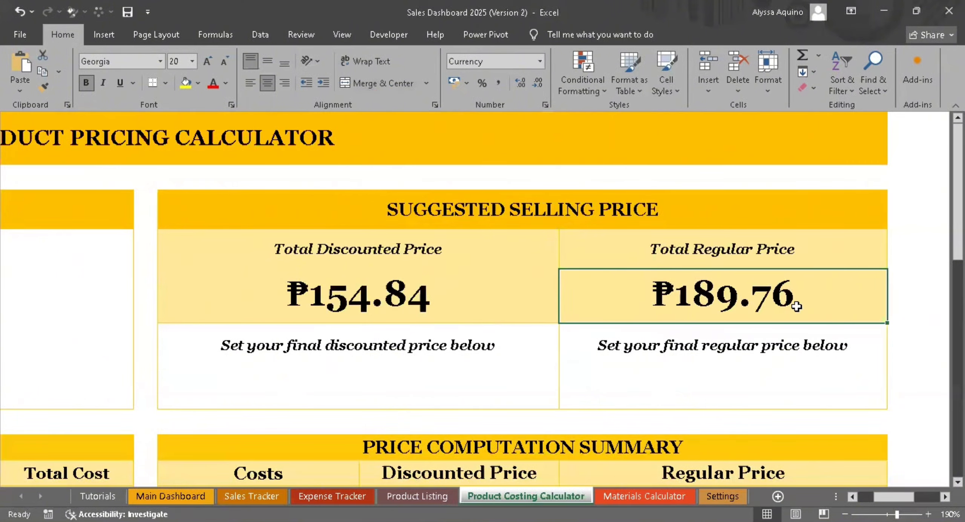
pyautogui.click(455, 406)
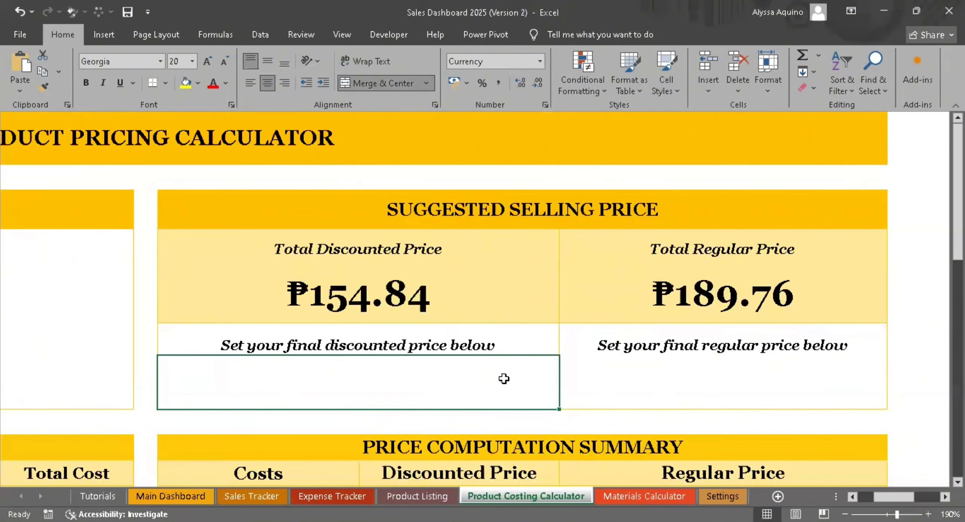
pyautogui.click(663, 378)
pyautogui.click(472, 380)
pyautogui.click(642, 373)
pyautogui.click(474, 384)
pyautogui.click(580, 382)
pyautogui.click(394, 385)
pyautogui.click(419, 304)
pyautogui.click(416, 380)
pyautogui.click(416, 300)
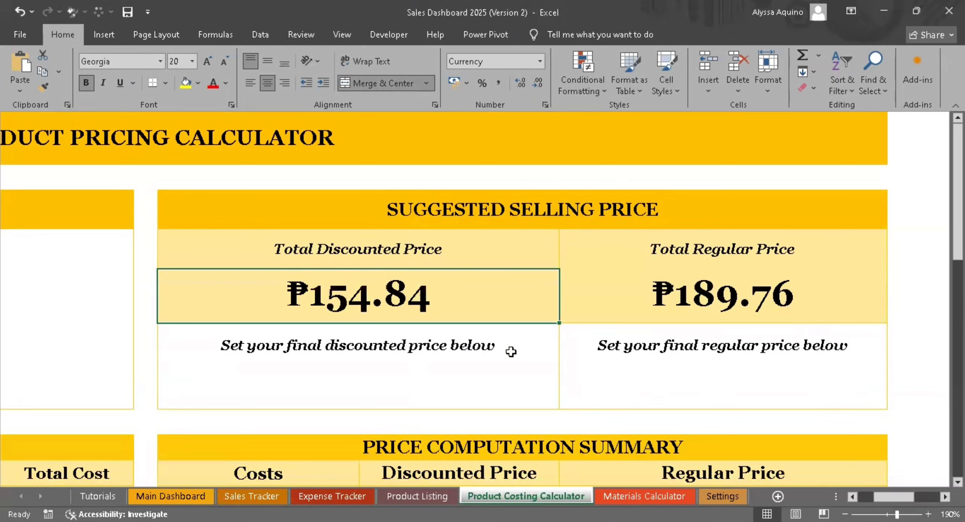
# - Set the final discounted price to 155 and the final regular price to 190
pyautogui.click(403, 393)
pyautogui.write('155')
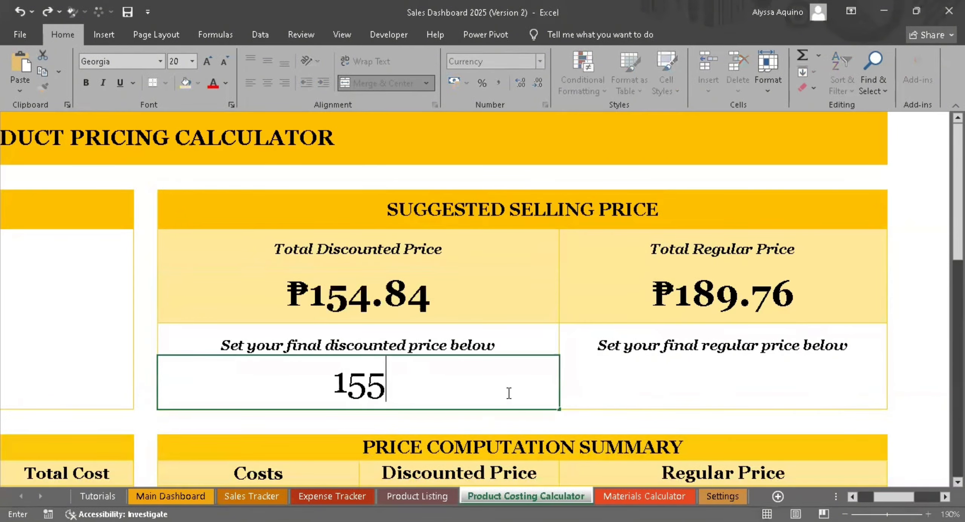
pyautogui.click(604, 393)
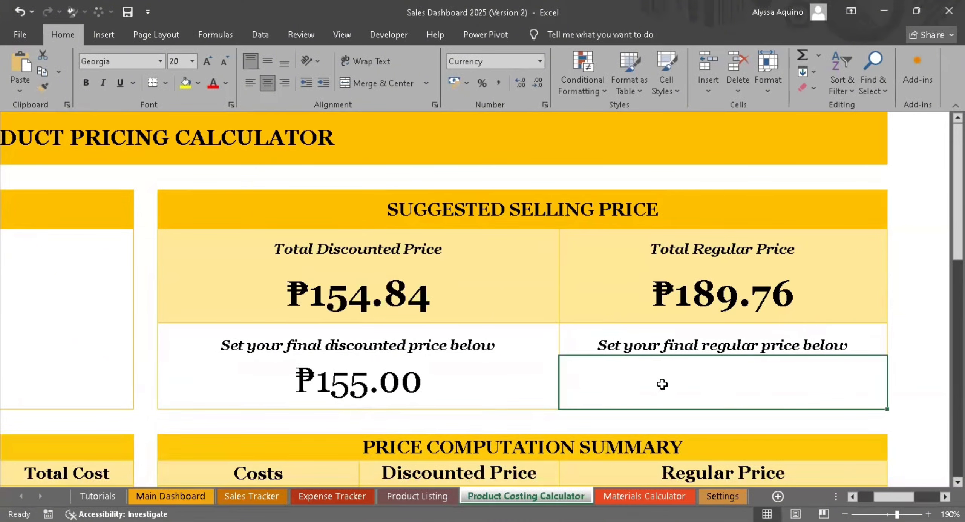
pyautogui.write('190')
pyautogui.press('Return')
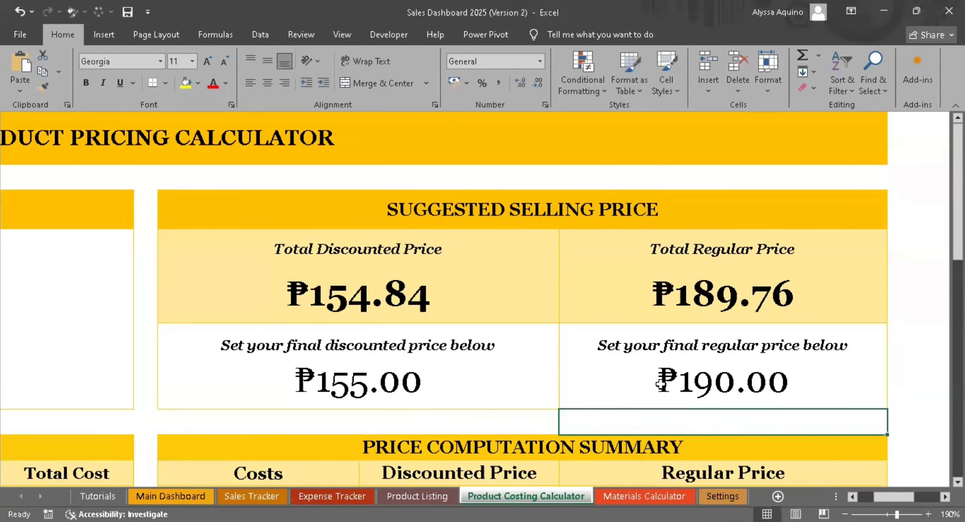
pyautogui.click(659, 383)
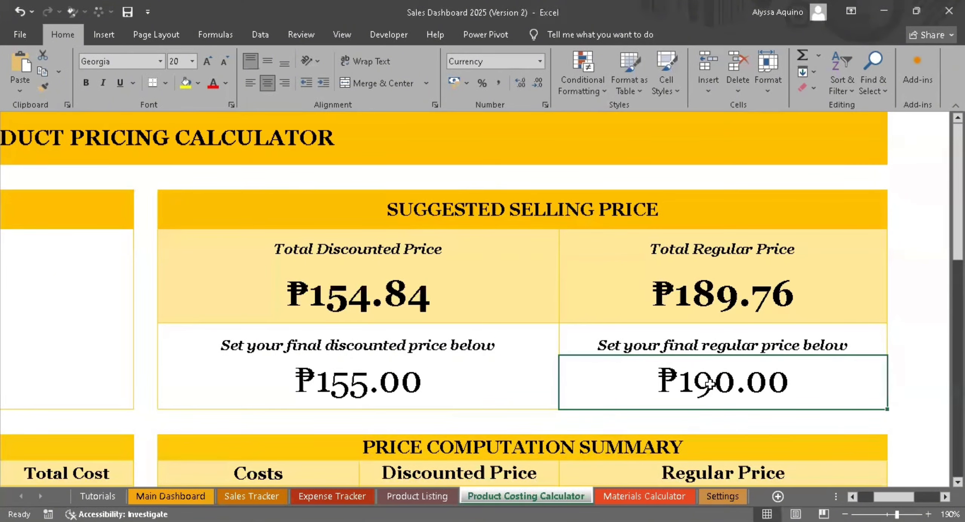
pyautogui.click(540, 389)
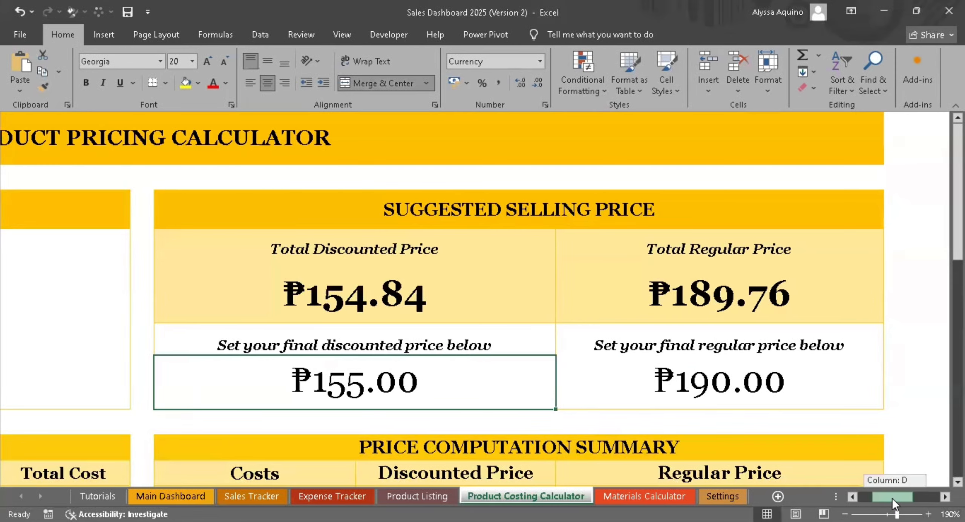
# - Open the Product Listing sheet and examine the Tracing Pad row's materials, labor and miscellaneous cost fields
pyautogui.scroll(-5, 892, 497)
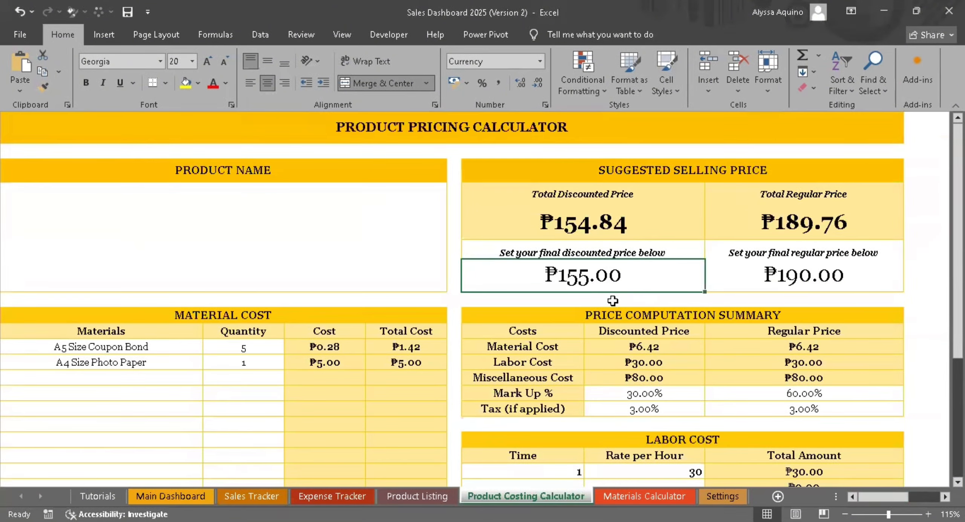
pyautogui.click(422, 496)
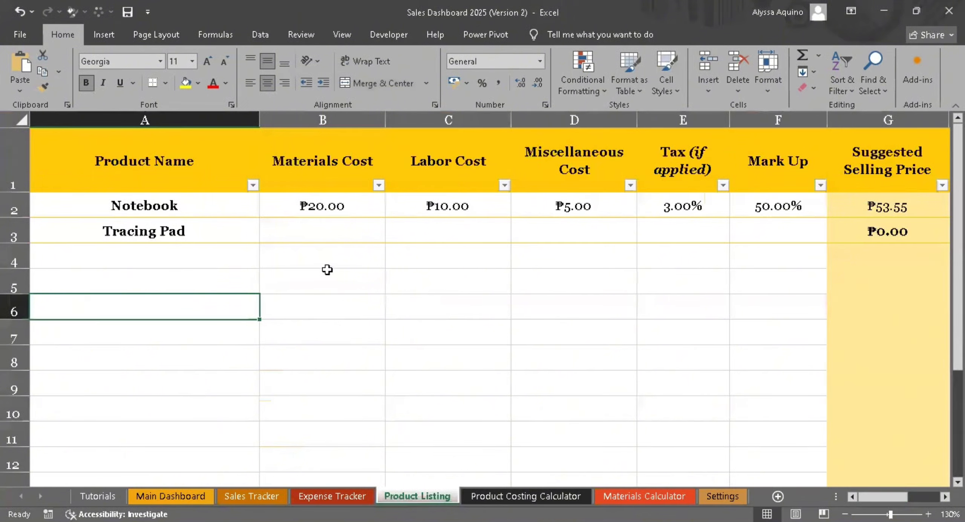
pyautogui.click(318, 222)
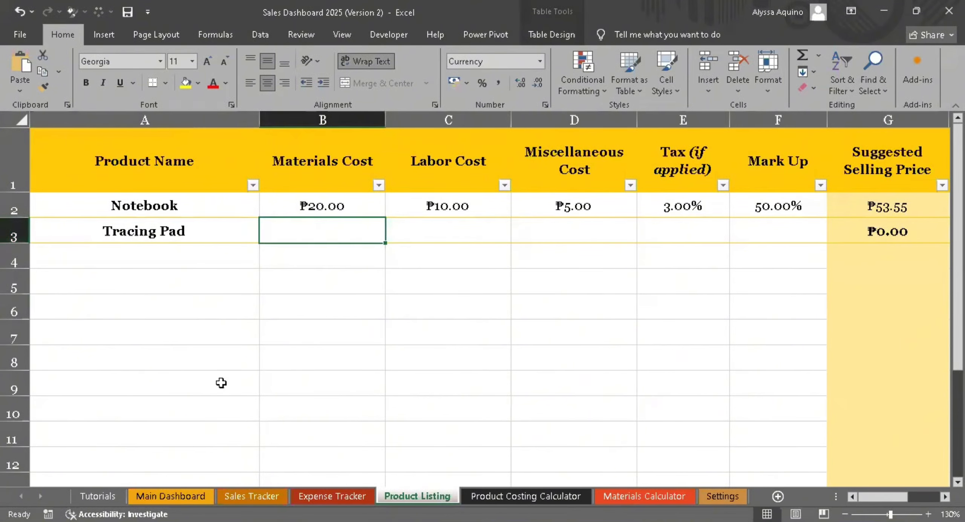
pyautogui.click(339, 305)
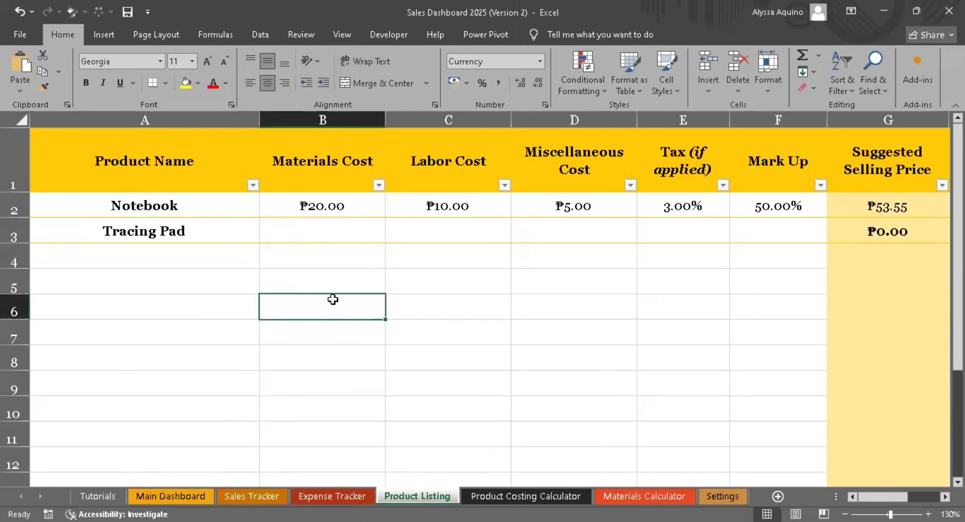
pyautogui.click(11, 232)
pyautogui.click(137, 231)
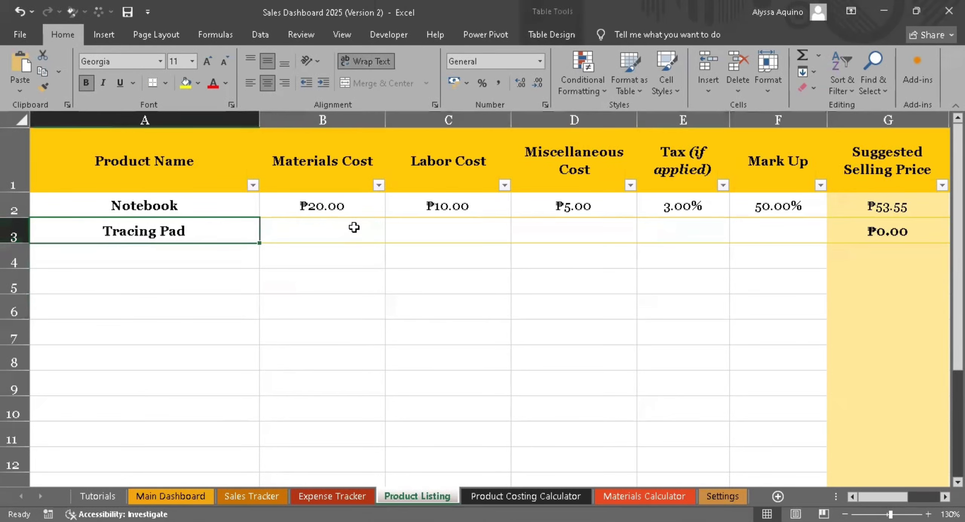
pyautogui.click(354, 228)
pyautogui.click(475, 229)
pyautogui.click(618, 230)
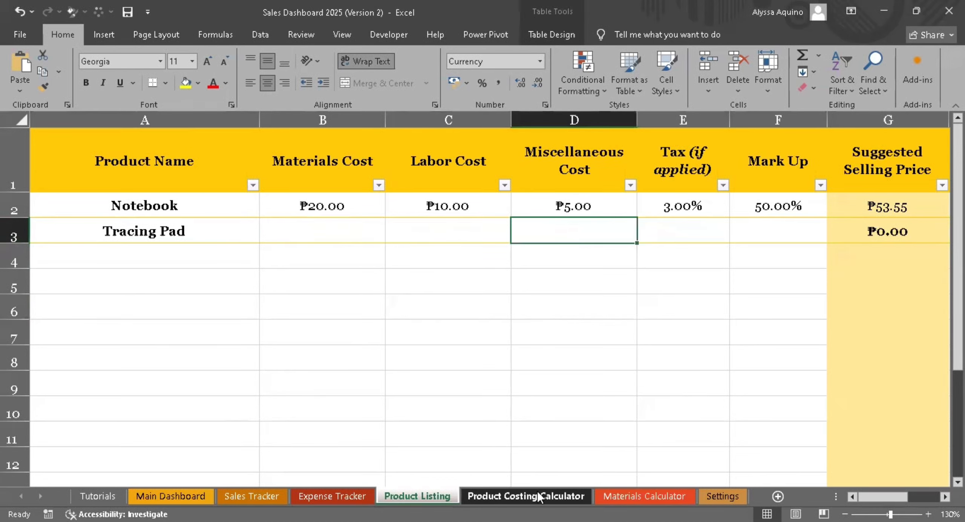
pyautogui.moveTo(885, 499); pyautogui.dragTo(858, 499)
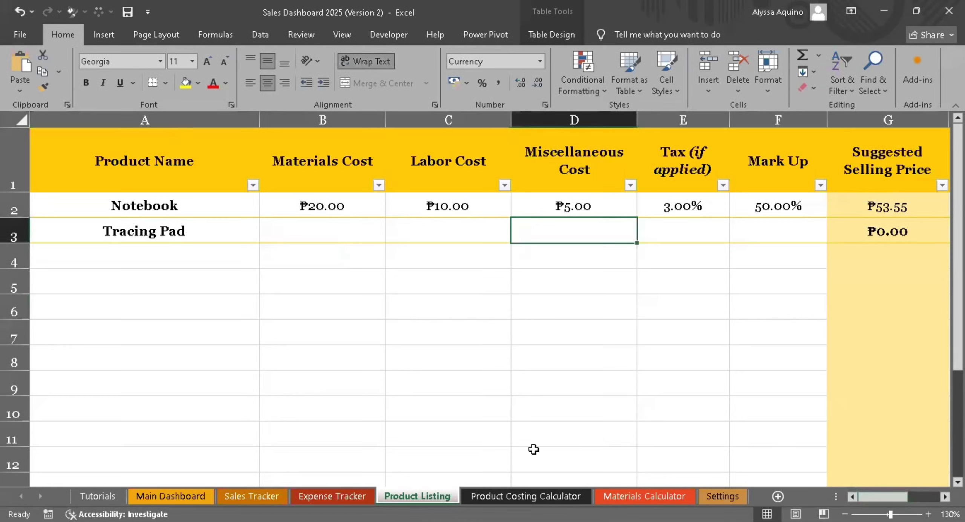
# - Check the Product Sold, Price Type and Price columns in the Sales Tracker sheet, and return to the Product Listing
pyautogui.click(259, 500)
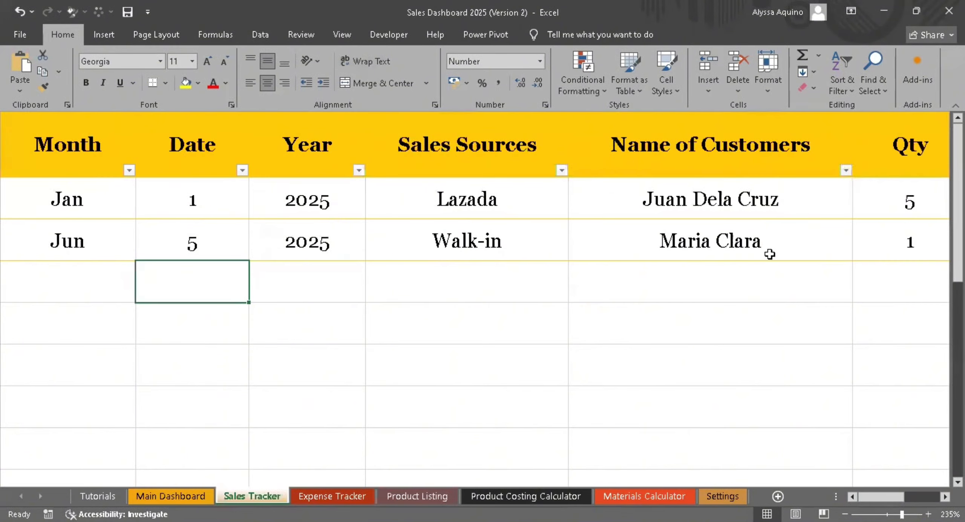
pyautogui.moveTo(882, 492); pyautogui.dragTo(905, 486)
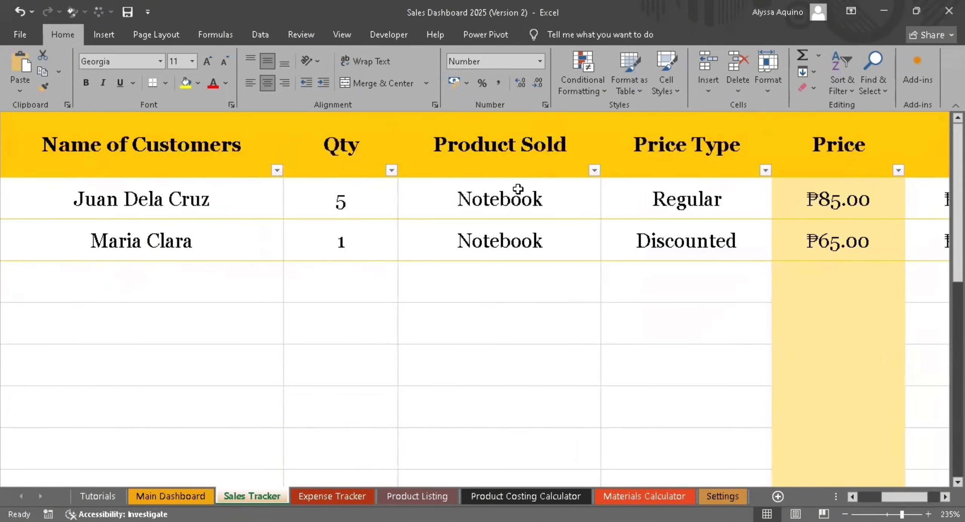
pyautogui.click(433, 495)
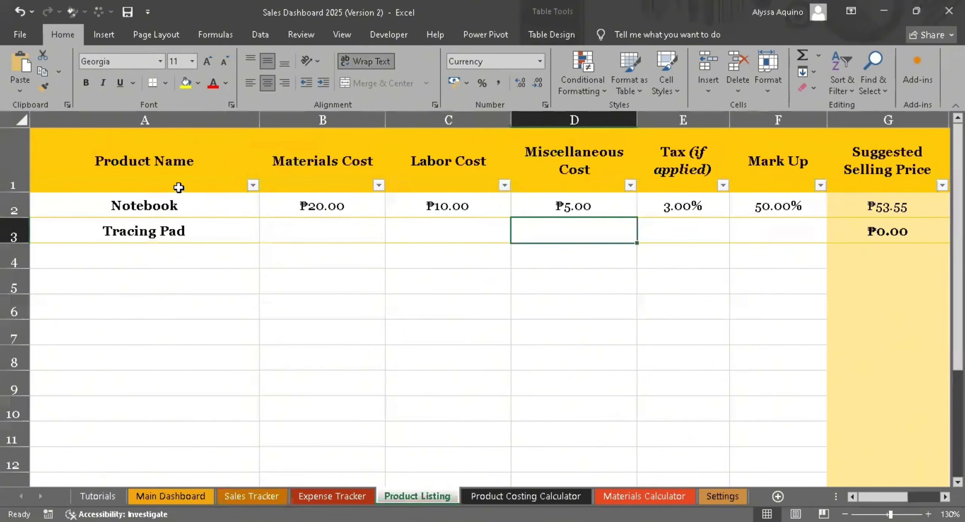
# - Look up the material cost subtotal in the Product Costing Calculator and enter 6.42 as the Tracing Pad's materials cost in the Product Listing
pyautogui.click(344, 234)
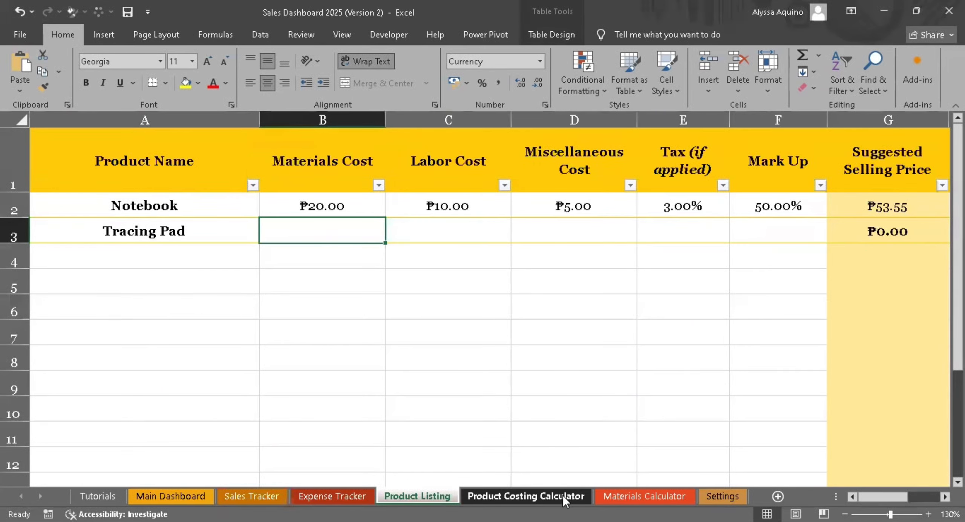
pyautogui.click(550, 496)
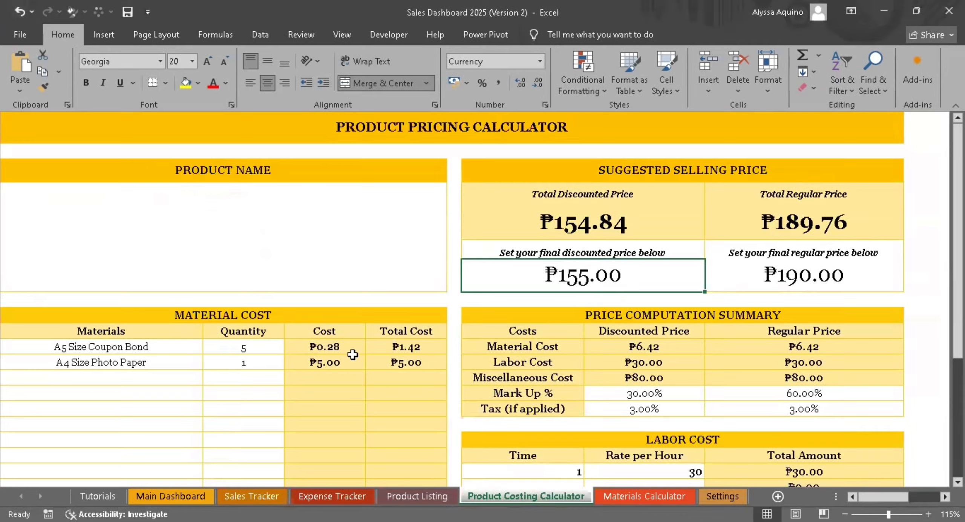
pyautogui.scroll(-6, 379, 348)
pyautogui.click(425, 430)
pyautogui.click(426, 496)
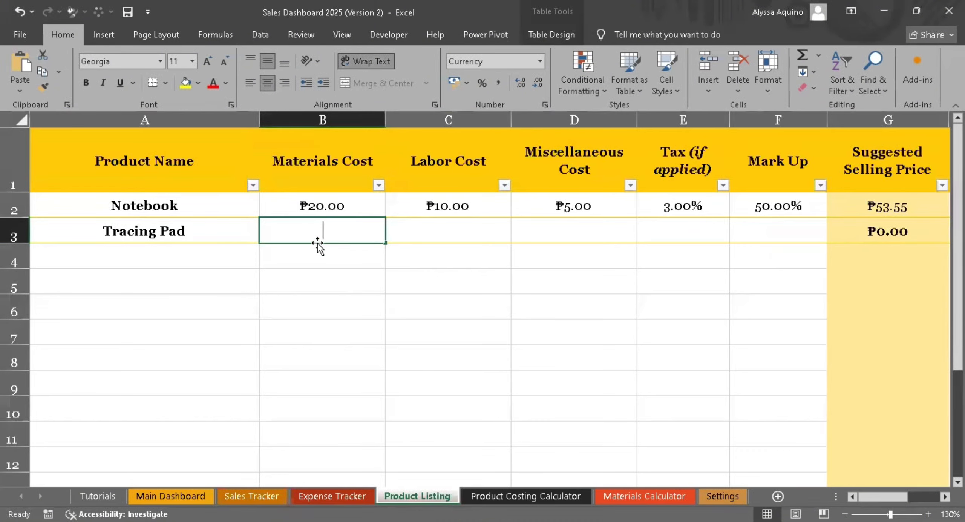
pyautogui.write('6.42')
pyautogui.press('Tab')
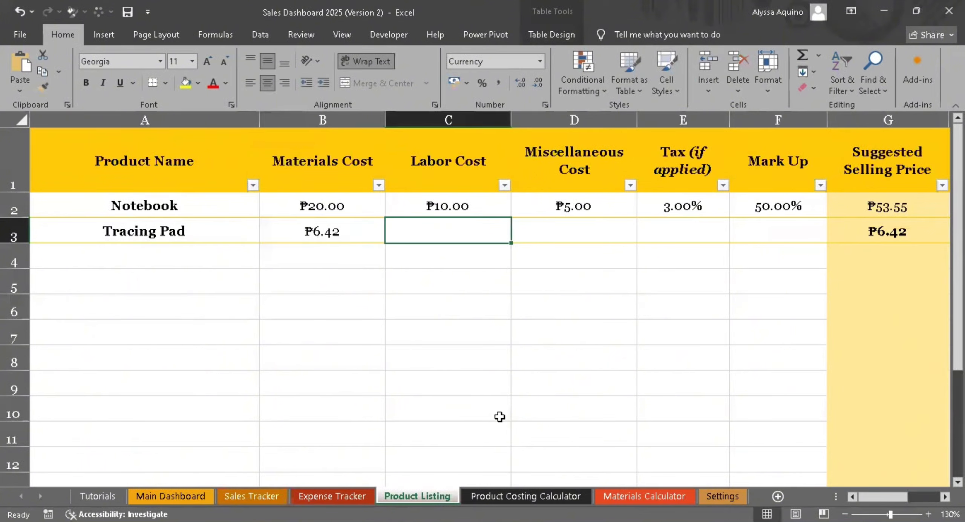
# - Look up the labor cost subtotal in the Product Costing Calculator and enter 30 as the Tracing Pad's labor cost in the Product Listing
pyautogui.click(558, 494)
pyautogui.click(841, 287)
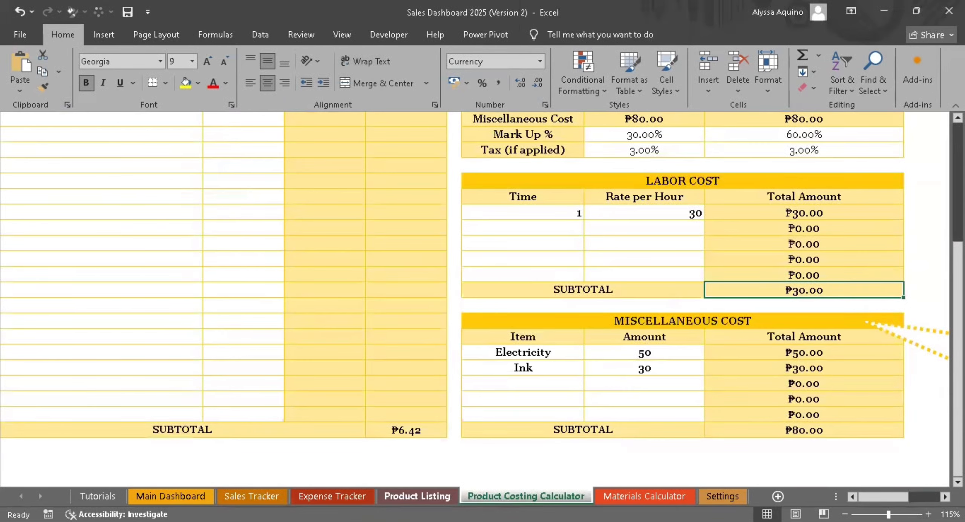
pyautogui.click(434, 494)
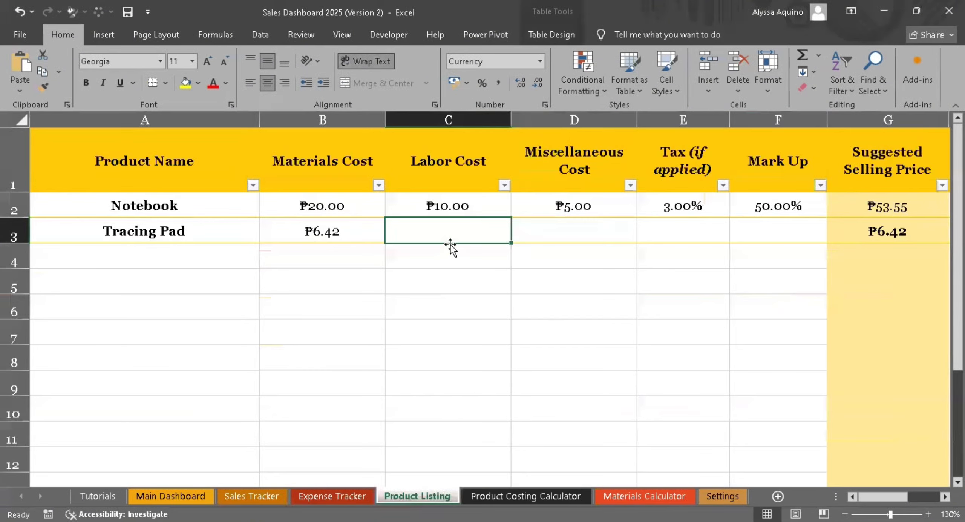
pyautogui.write('30')
pyautogui.press('Tab')
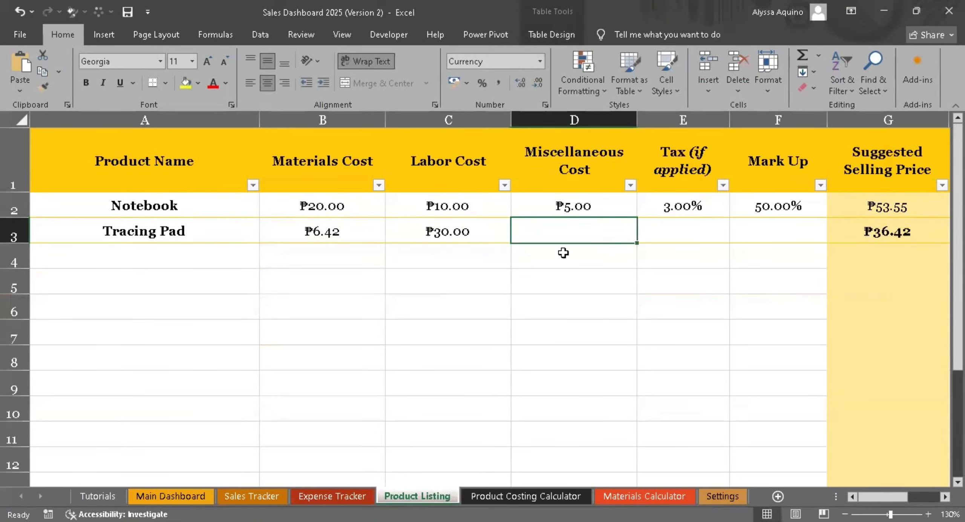
# - Look up the miscellaneous cost subtotal in the Product Costing Calculator and enter 80 as the Tracing Pad's miscellaneous cost in the Product Listing
pyautogui.click(522, 495)
pyautogui.click(794, 428)
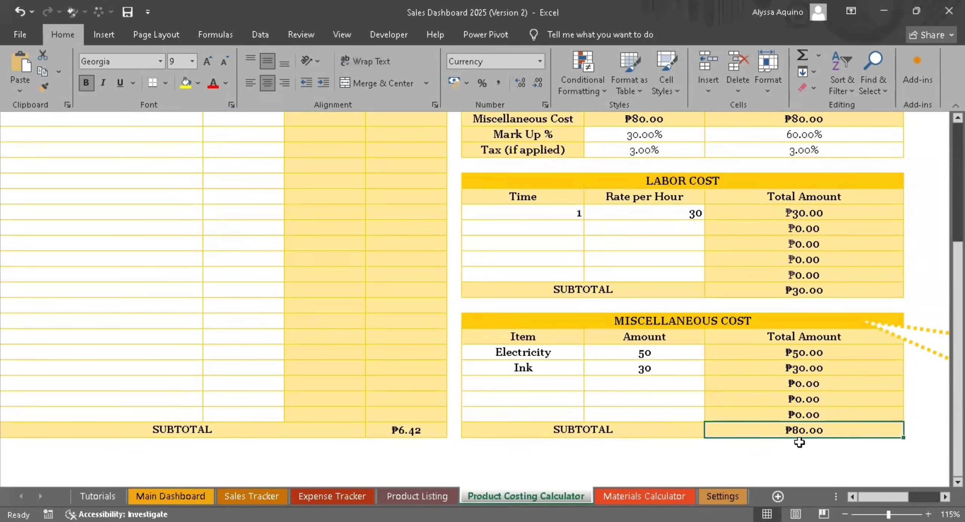
pyautogui.click(392, 497)
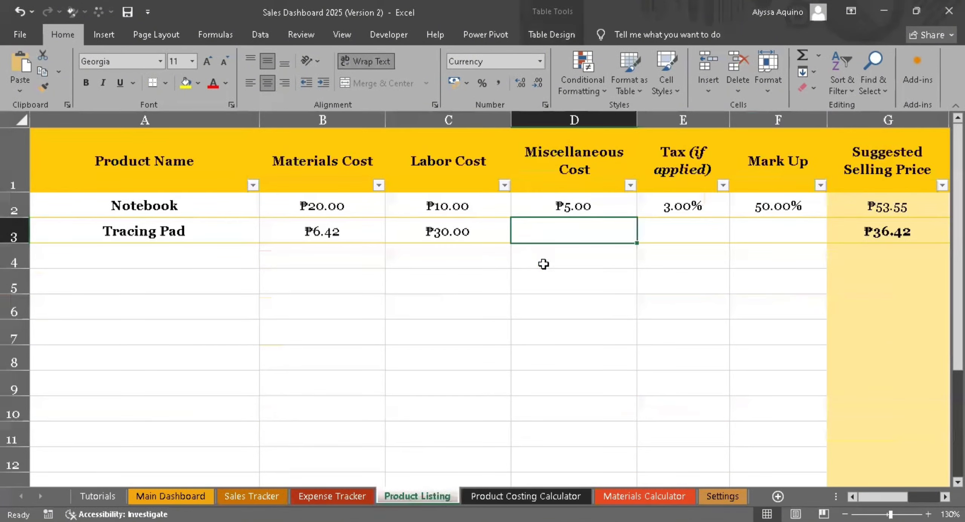
pyautogui.write('80')
pyautogui.press('Tab')
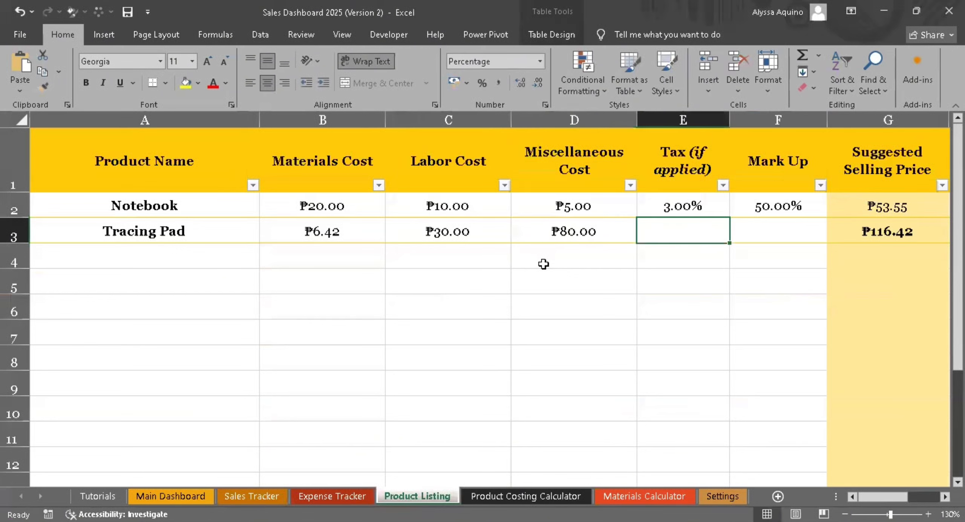
# - Set the Tracing Pad's tax to 3% and its mark-up to 30% in the Product Listing
pyautogui.write('3')
pyautogui.press('Tab')
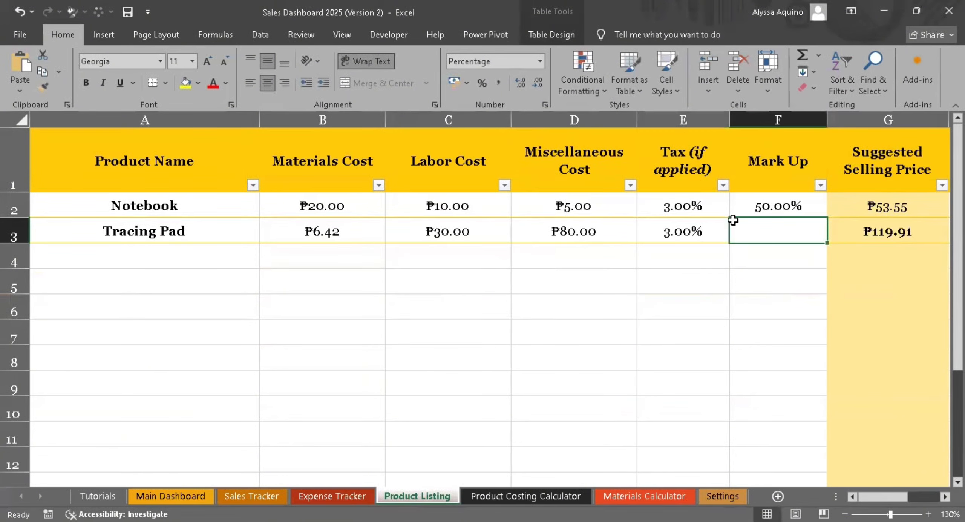
pyautogui.write('30')
pyautogui.press('Tab')
pyautogui.press('Tab')
pyautogui.press('Tab')
pyautogui.press('Tab')
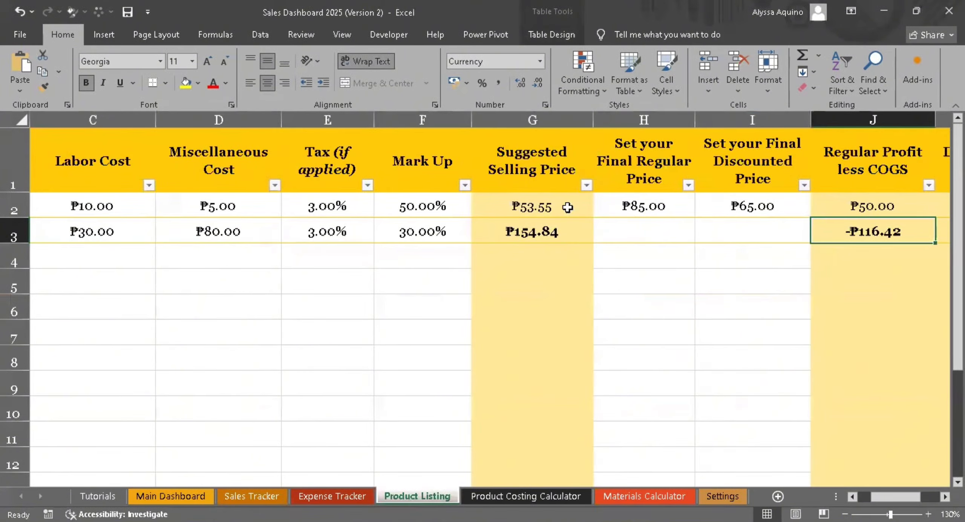
# - Look up the final prices in the Product Costing Calculator and enter the Tracing Pad's regular price of 190 and discounted price of 155
pyautogui.click(549, 232)
pyautogui.moveTo(641, 153); pyautogui.dragTo(645, 222)
pyautogui.click(646, 221)
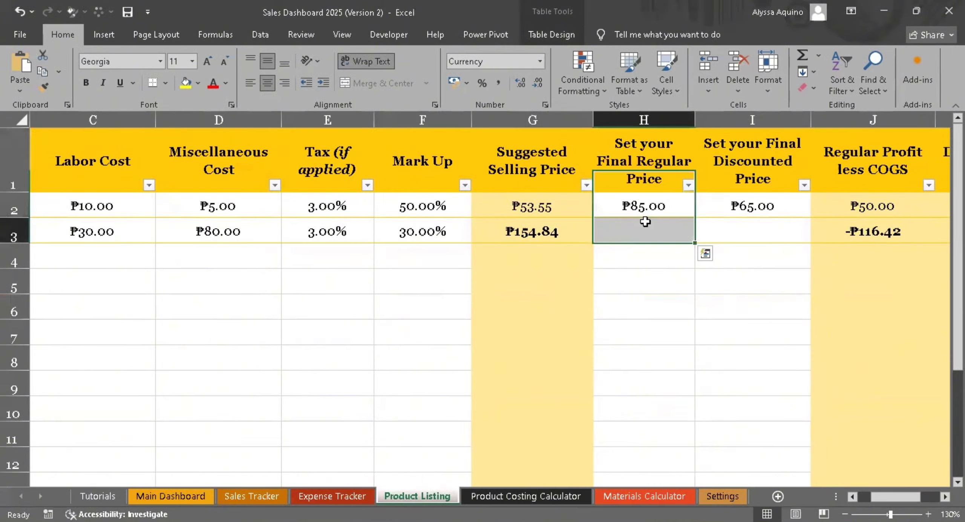
pyautogui.moveTo(748, 147); pyautogui.dragTo(747, 222)
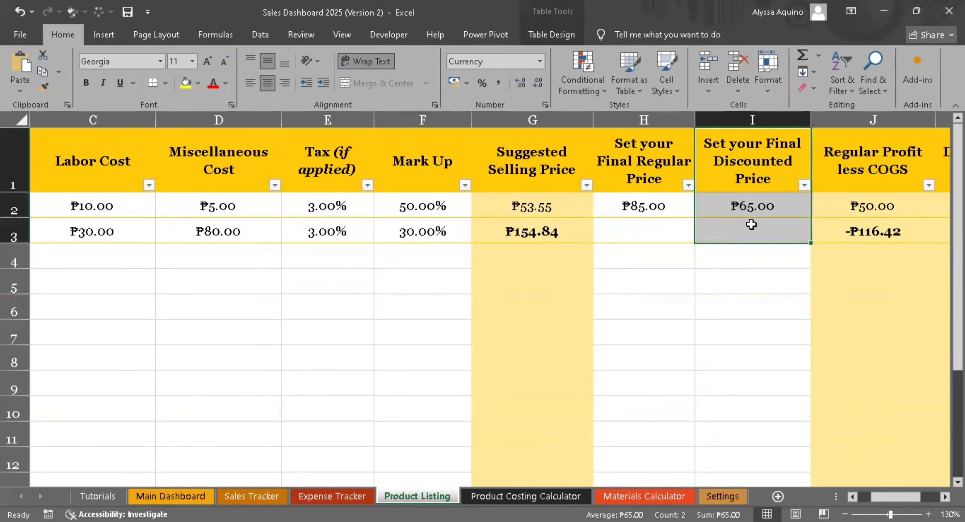
pyautogui.click(671, 226)
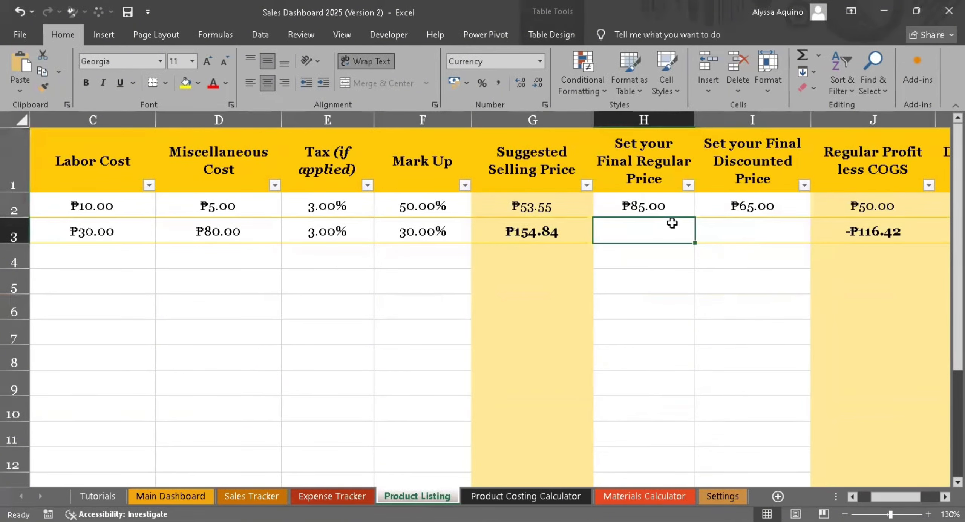
pyautogui.click(500, 496)
pyautogui.scroll(6, 676, 384)
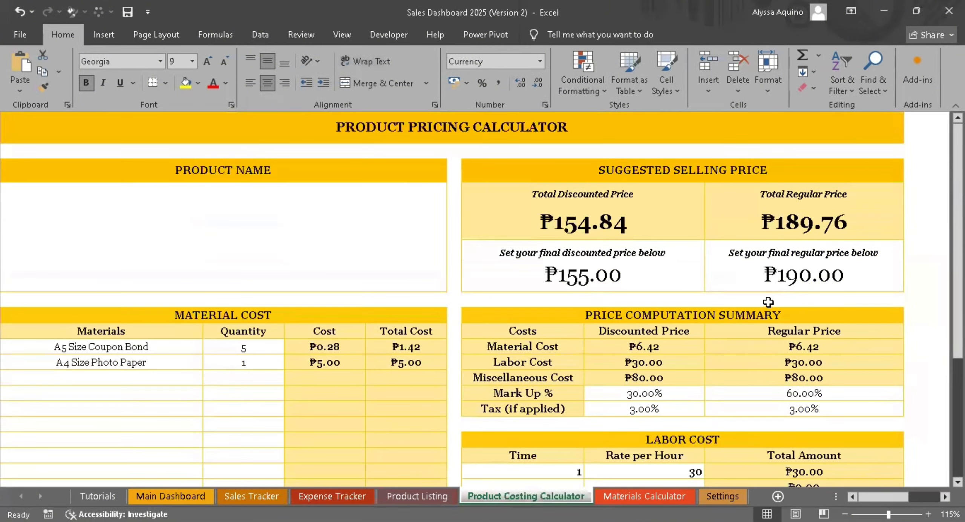
pyautogui.click(782, 272)
pyautogui.click(607, 283)
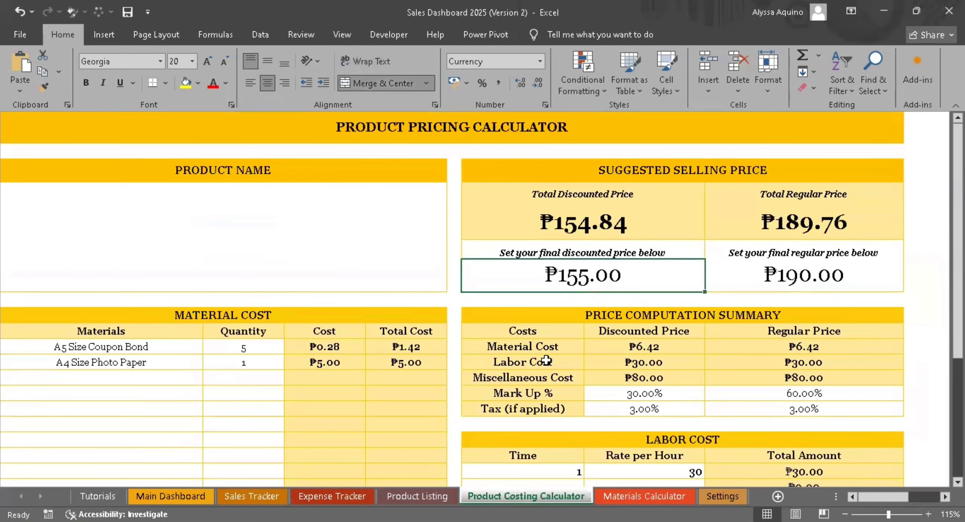
pyautogui.click(417, 496)
pyautogui.write('190')
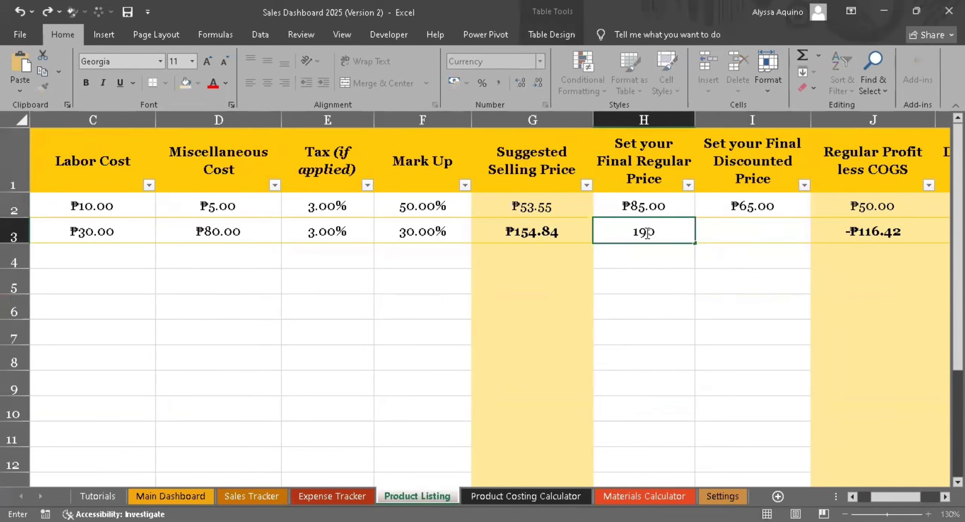
pyautogui.press('Tab')
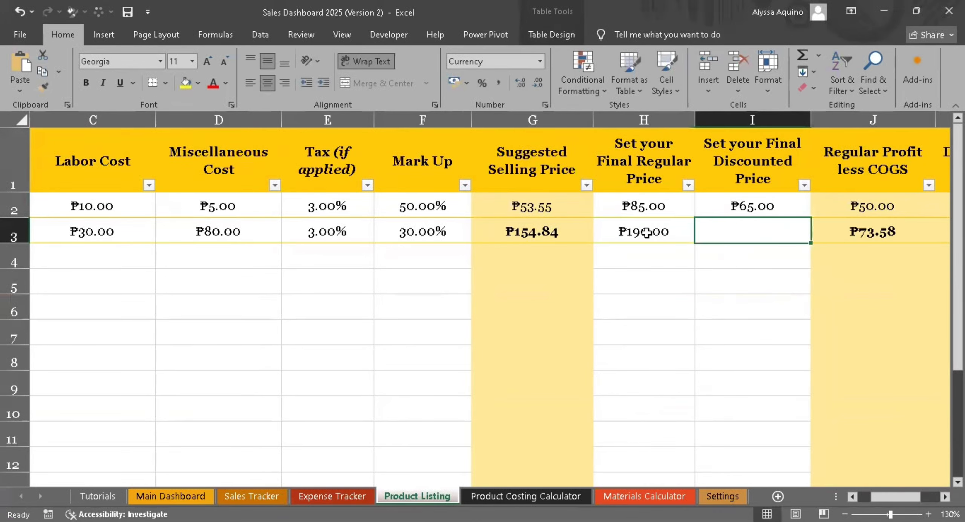
pyautogui.write('155')
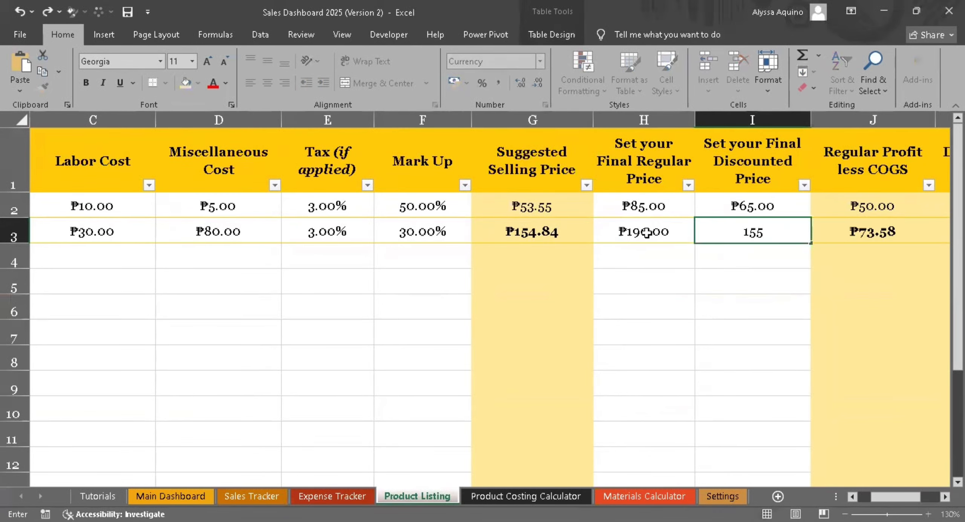
pyautogui.press('Tab')
# - Examine the Suggested Selling Price, Regular Profit less COGS and Discounted Profit less COGS columns in the Product Listing
pyautogui.hscroll(4, 711, 267)
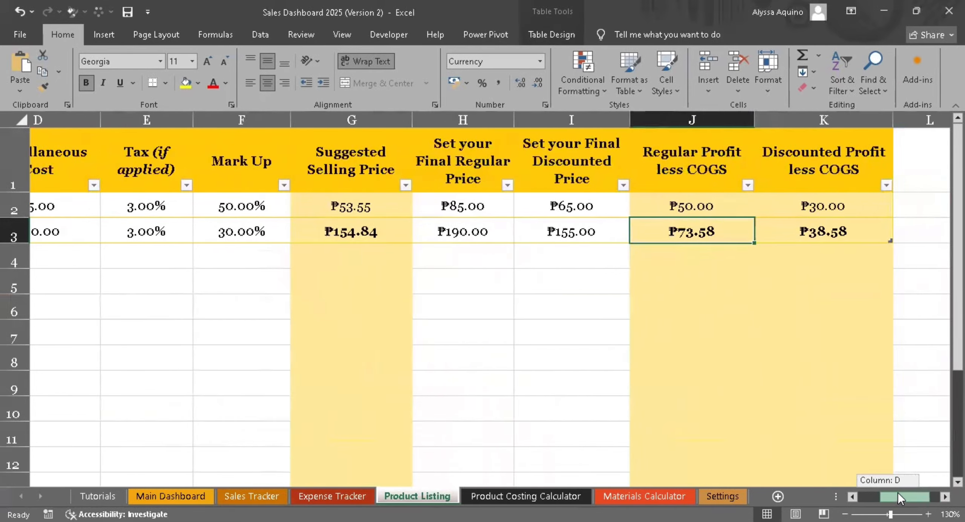
pyautogui.click(632, 185)
pyautogui.click(640, 240)
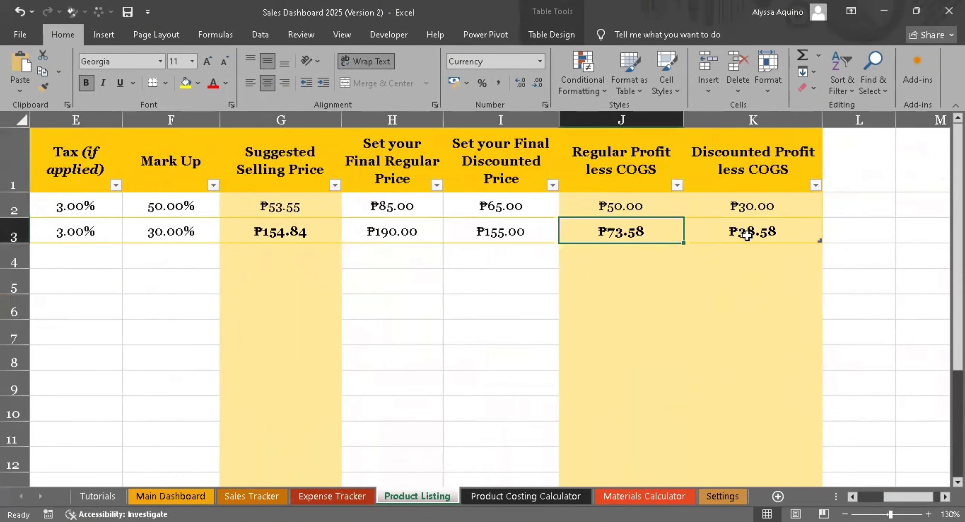
pyautogui.moveTo(316, 209); pyautogui.dragTo(313, 321)
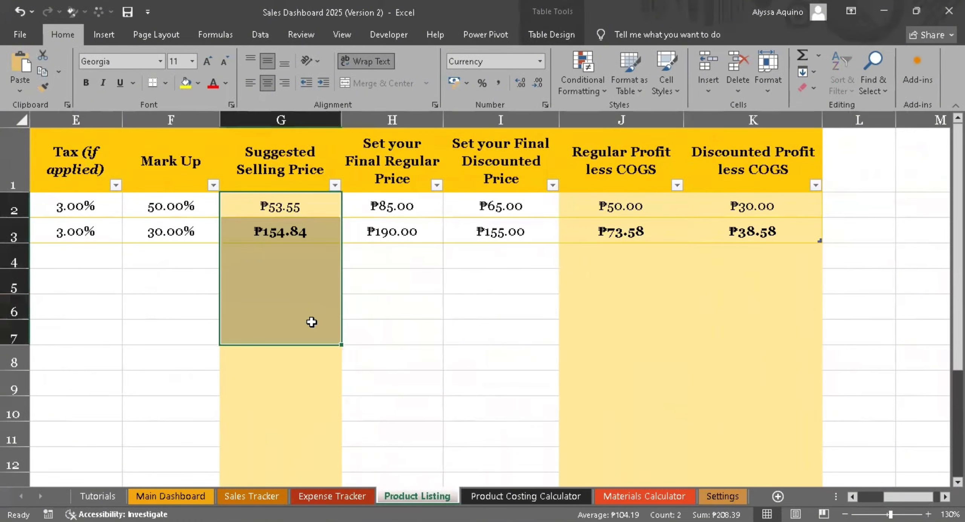
pyautogui.click(686, 279)
pyautogui.click(283, 231)
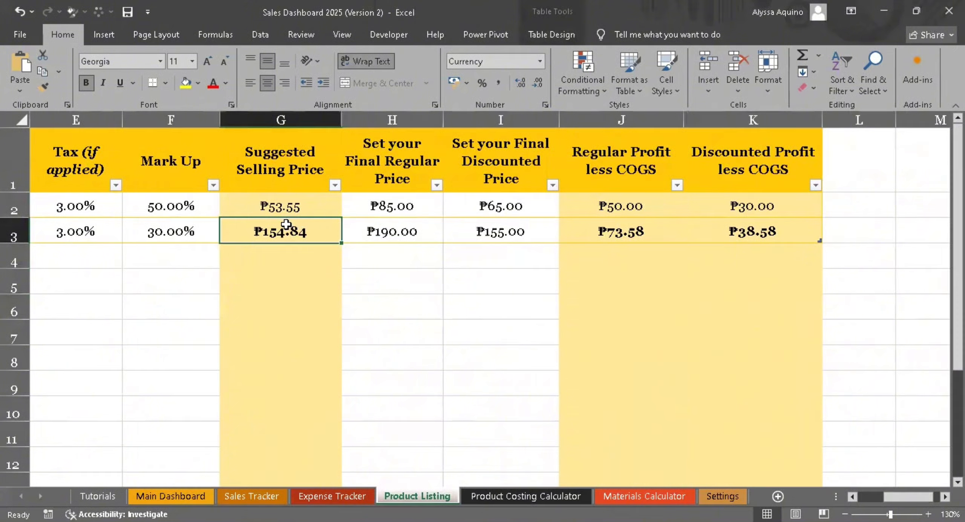
pyautogui.click(641, 229)
pyautogui.click(786, 230)
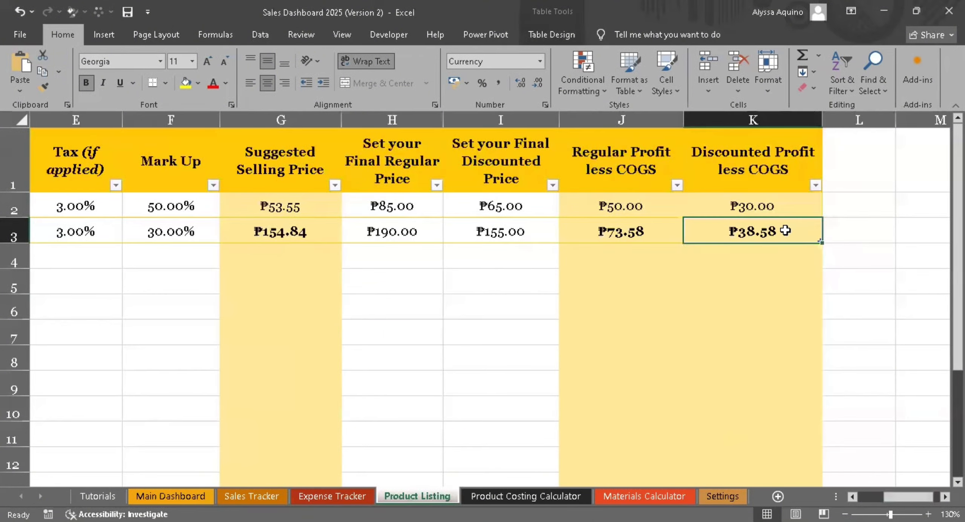
pyautogui.click(636, 231)
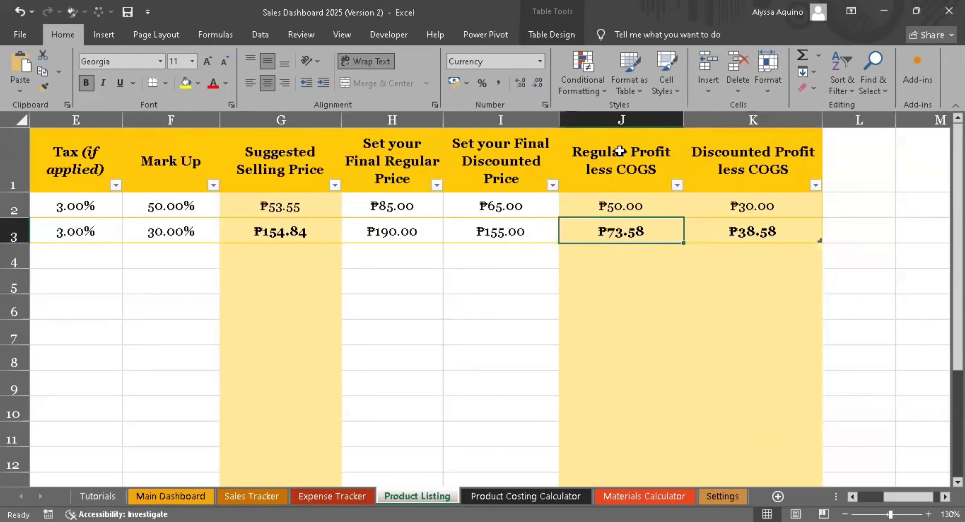
pyautogui.click(620, 122)
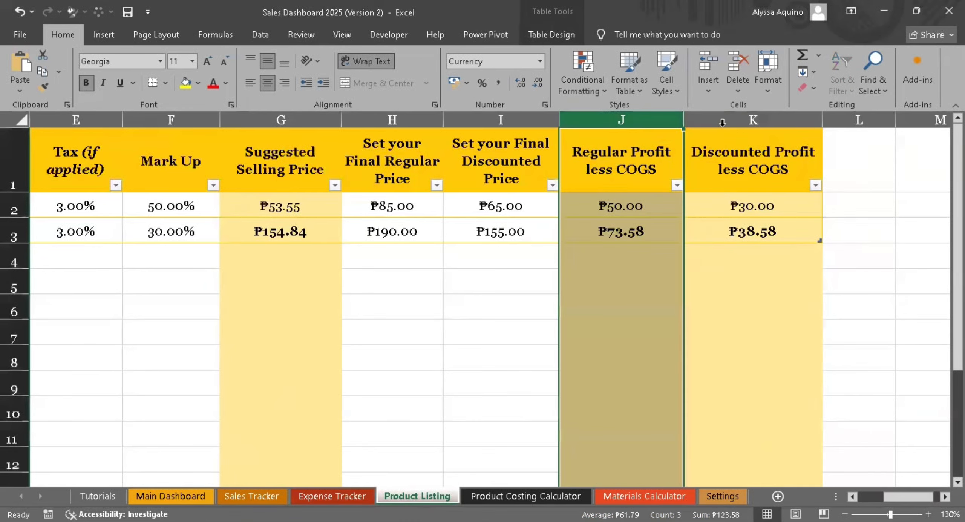
pyautogui.click(620, 274)
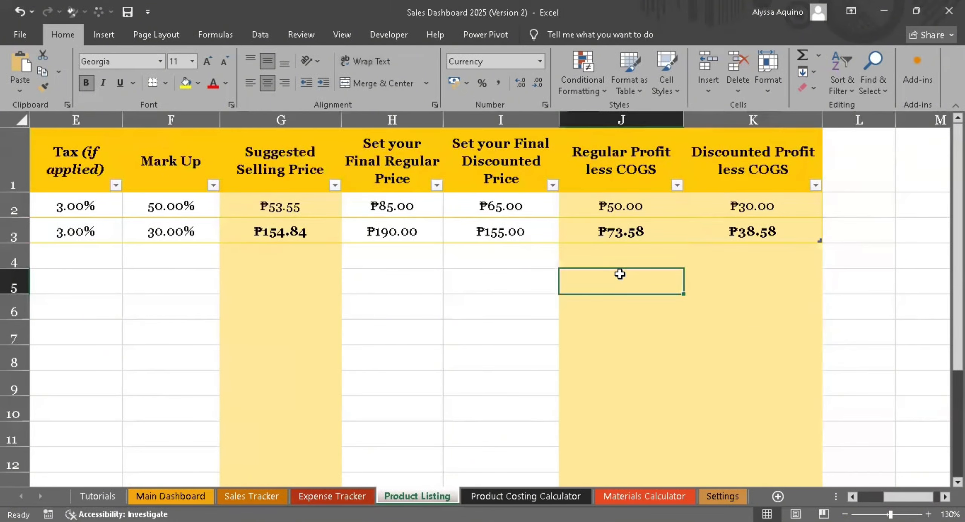
pyautogui.click(615, 232)
# - Review the Tracing Pad's materials, labor and miscellaneous costs, tax and mark-up, and return to its regular profit
pyautogui.moveTo(912, 497); pyautogui.dragTo(866, 502)
pyautogui.click(346, 232)
pyautogui.moveTo(347, 231); pyautogui.dragTo(586, 233)
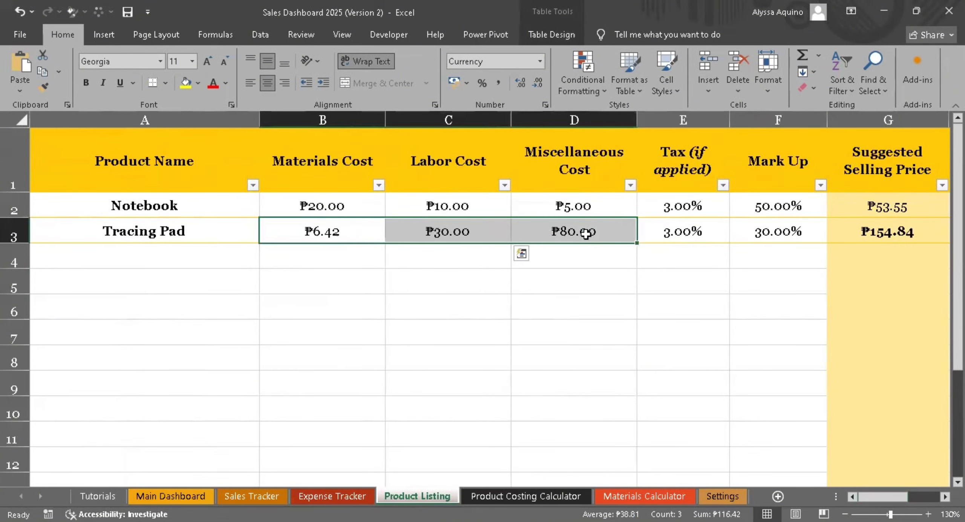
pyautogui.click(709, 235)
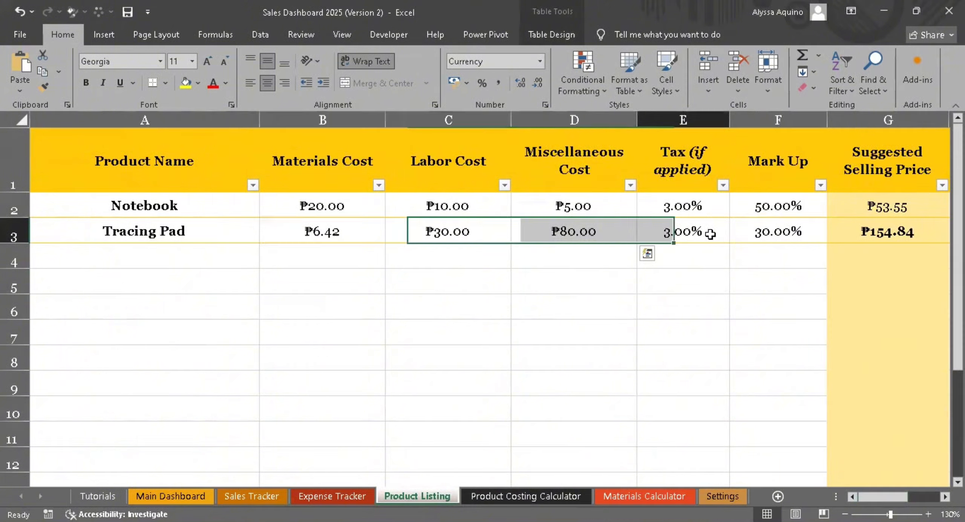
pyautogui.keyDown('shift'); pyautogui.click(755, 236); pyautogui.keyUp('shift')
pyautogui.moveTo(869, 496); pyautogui.dragTo(894, 493)
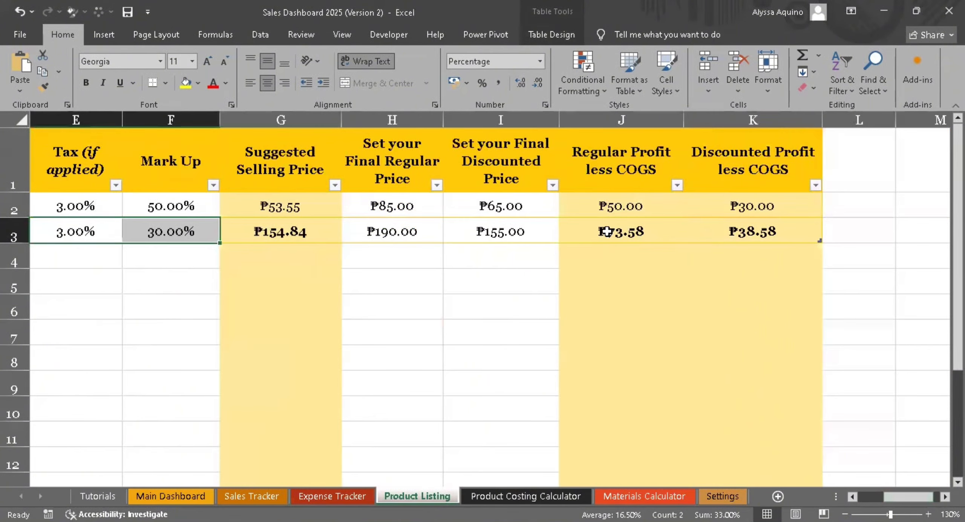
pyautogui.click(607, 226)
# - Check the Tracing Pad's mark-up, final regular price and cost fields against its regular profit less COGS
pyautogui.click(166, 230)
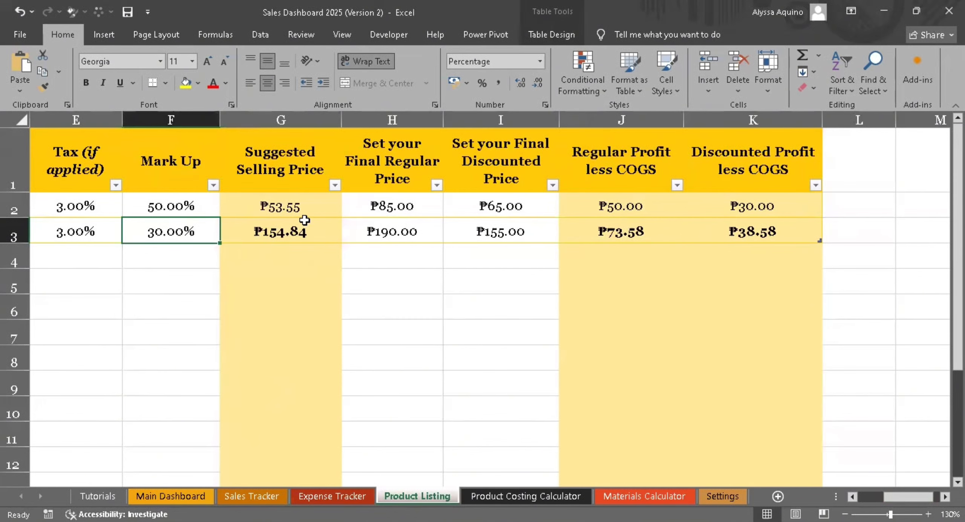
pyautogui.click(382, 233)
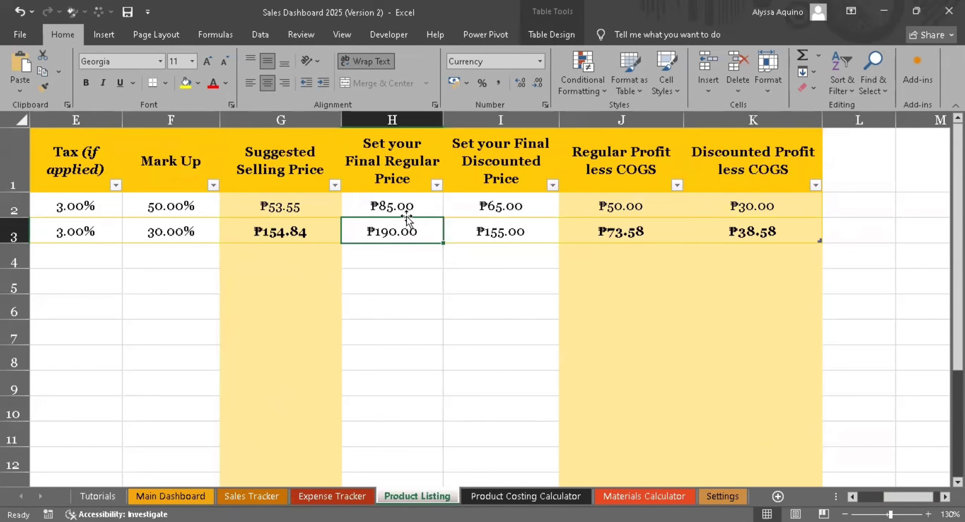
pyautogui.moveTo(901, 500); pyautogui.dragTo(889, 500)
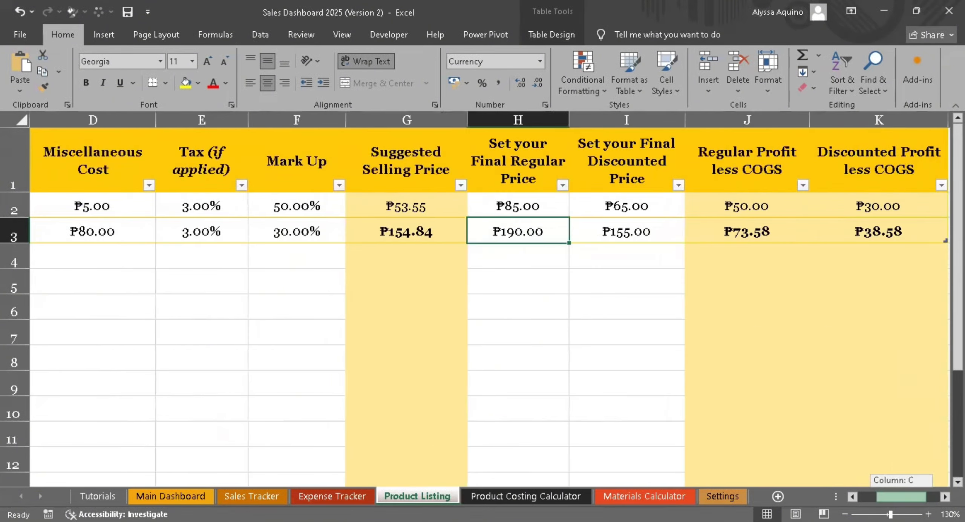
pyautogui.click(108, 230)
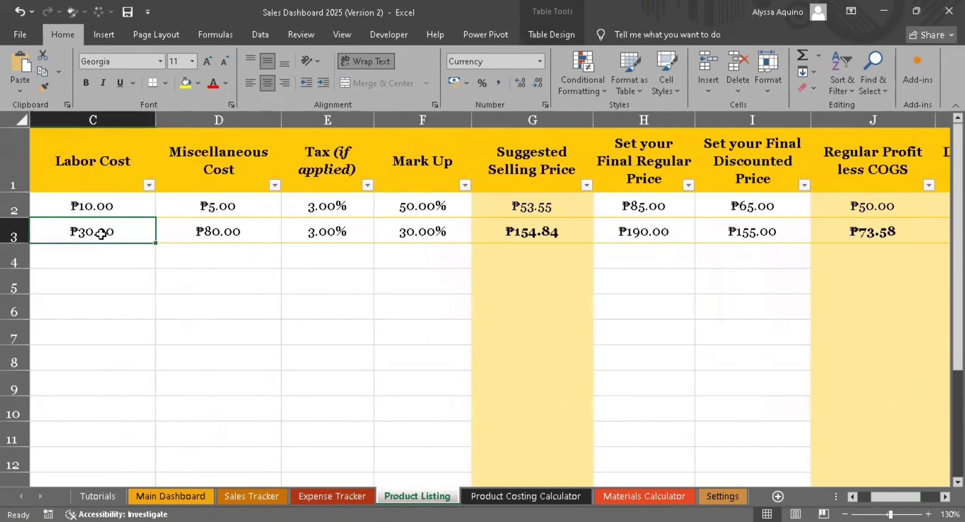
pyautogui.moveTo(897, 496)
pyautogui.mouseDown()
pyautogui.moveTo(884, 496)
pyautogui.moveTo(910, 488)
pyautogui.mouseUp()
pyautogui.click(298, 238)
pyautogui.click(445, 233)
pyautogui.click(533, 232)
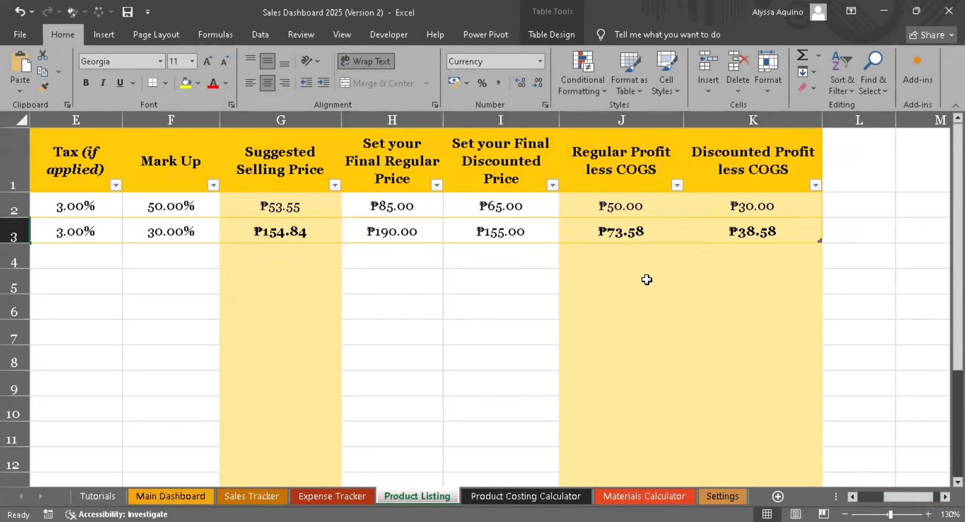
pyautogui.click(592, 229)
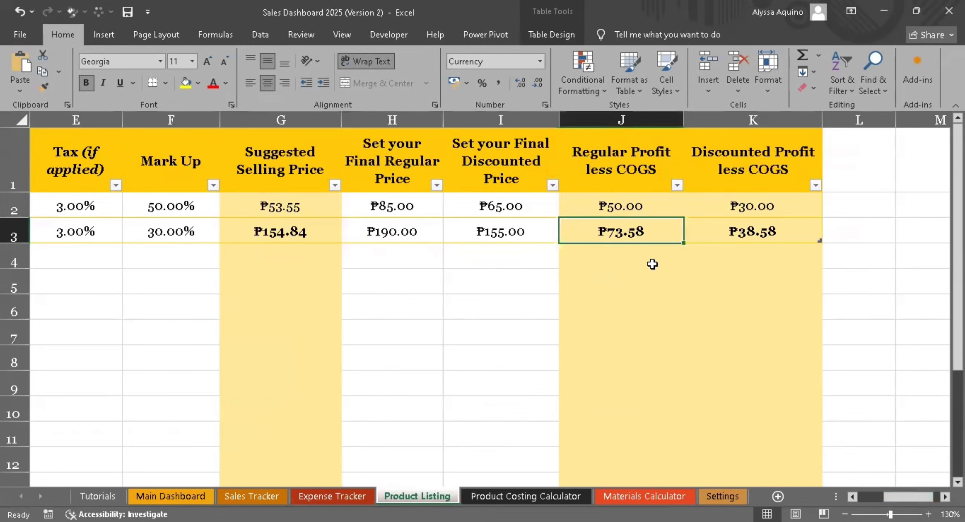
# - Compare the Tracing Pad's regular profit with its discounted profit less COGS
pyautogui.moveTo(654, 244); pyautogui.dragTo(697, 234)
pyautogui.click(652, 234)
pyautogui.click(695, 239)
pyautogui.click(650, 237)
pyautogui.click(757, 247)
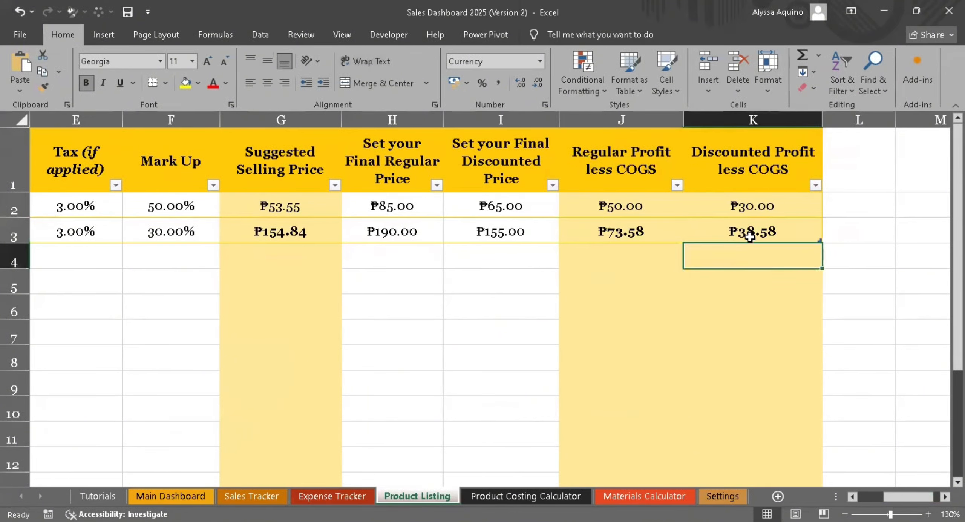
pyautogui.click(758, 239)
pyautogui.click(661, 228)
pyautogui.click(665, 314)
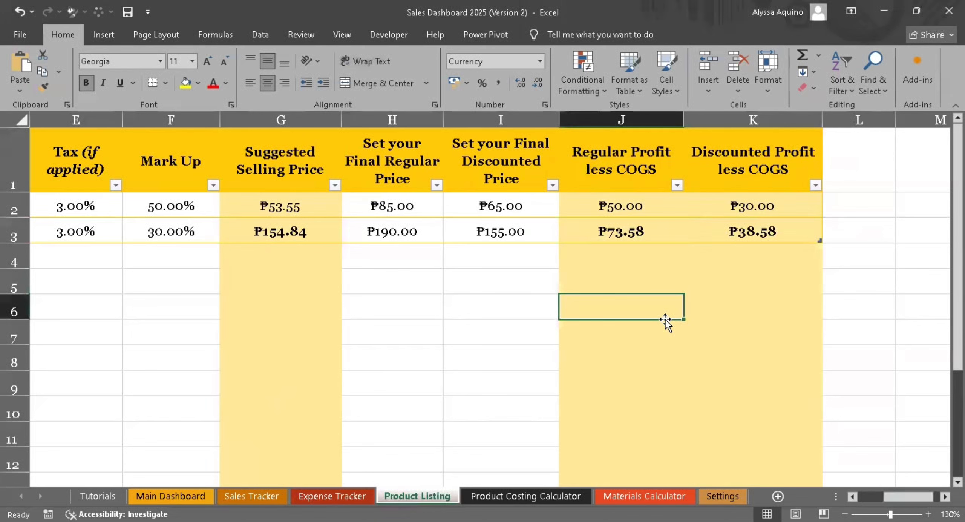
# - Check the Tracing Pad's discounted profit less COGS and return to the product names and cost columns of the Product Listing
pyautogui.click(679, 231)
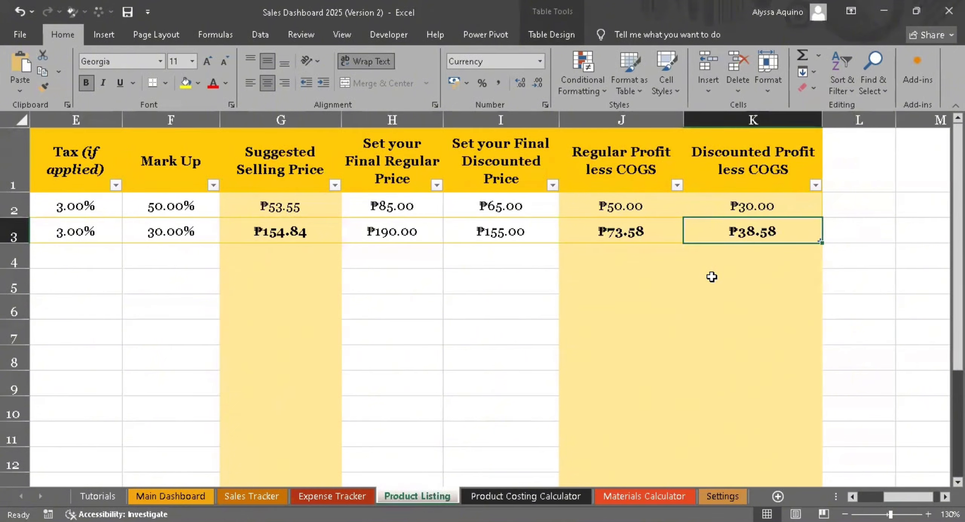
pyautogui.click(712, 277)
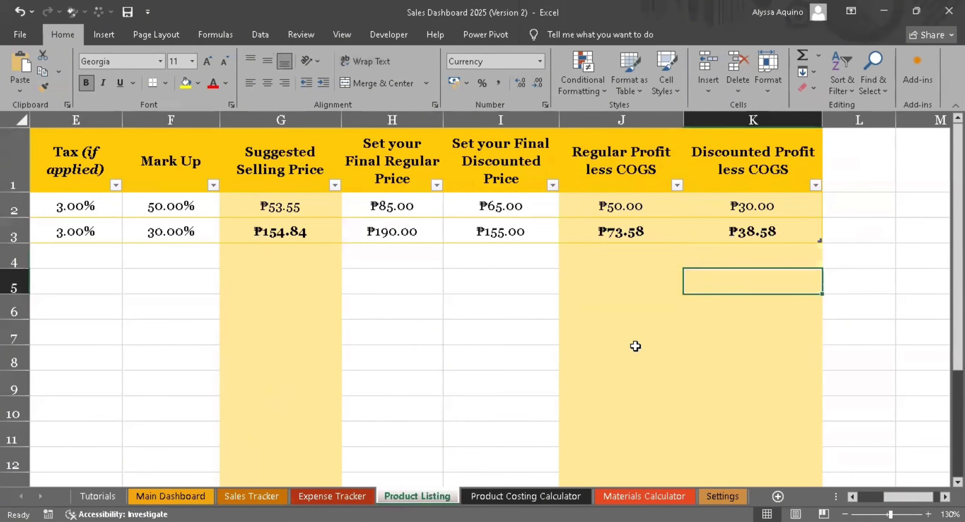
pyautogui.moveTo(903, 496); pyautogui.dragTo(856, 493)
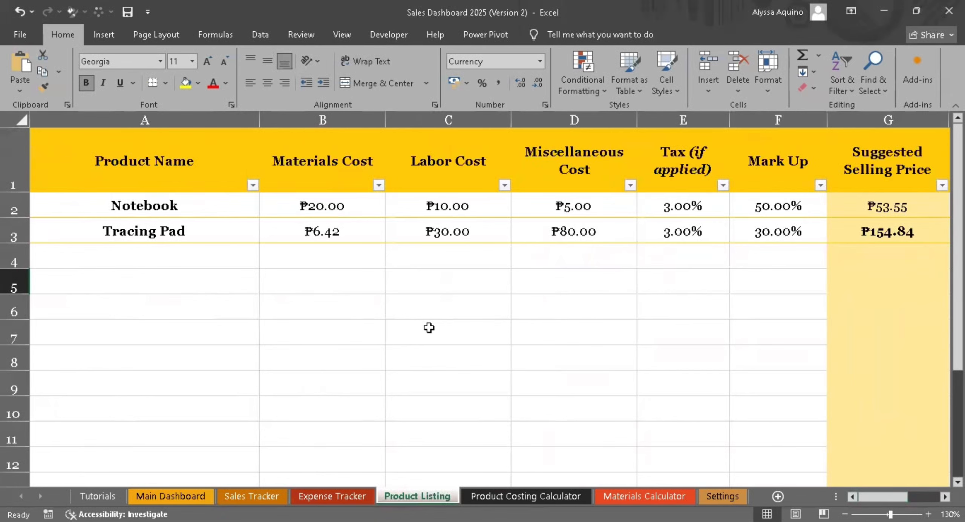
# - Go back to the Main Dashboard sheet and view its annual and monthly overview, leaving the charts unselected
pyautogui.click(180, 497)
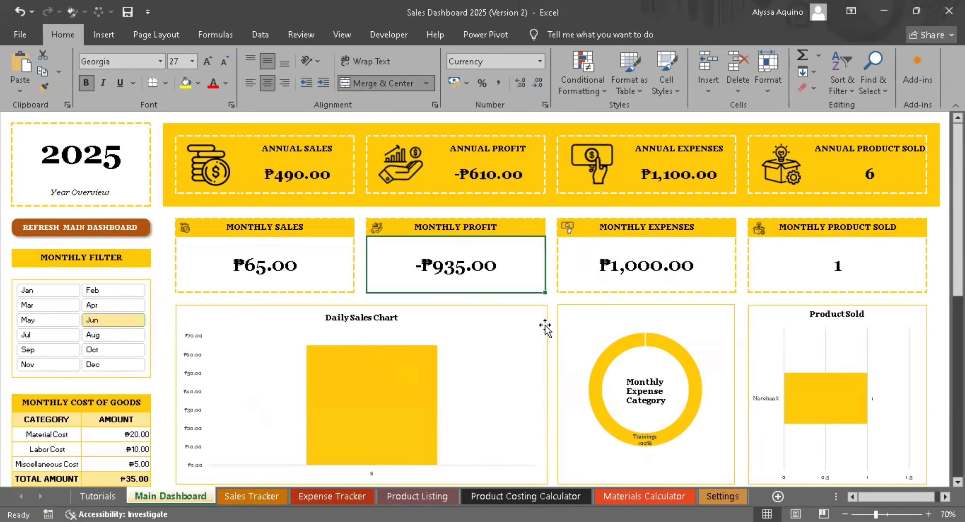
pyautogui.click(552, 354)
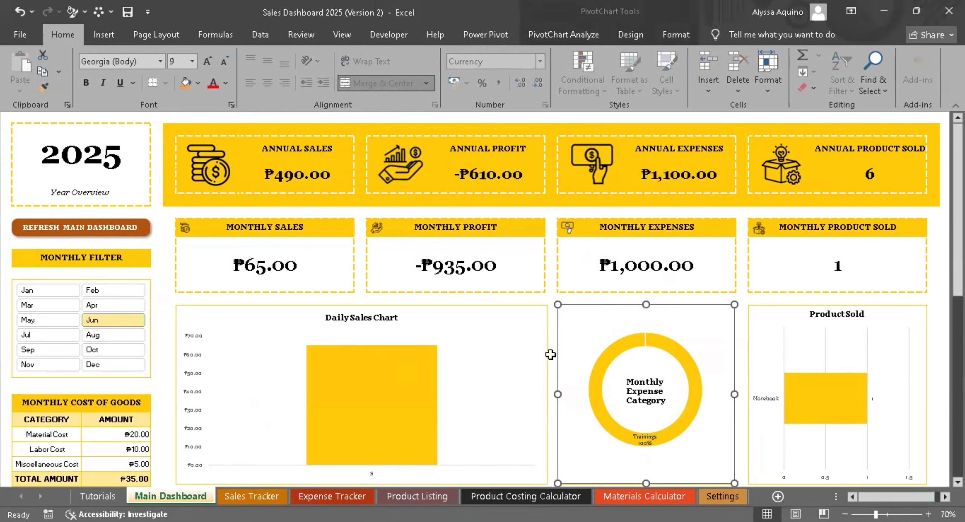
pyautogui.click(551, 356)
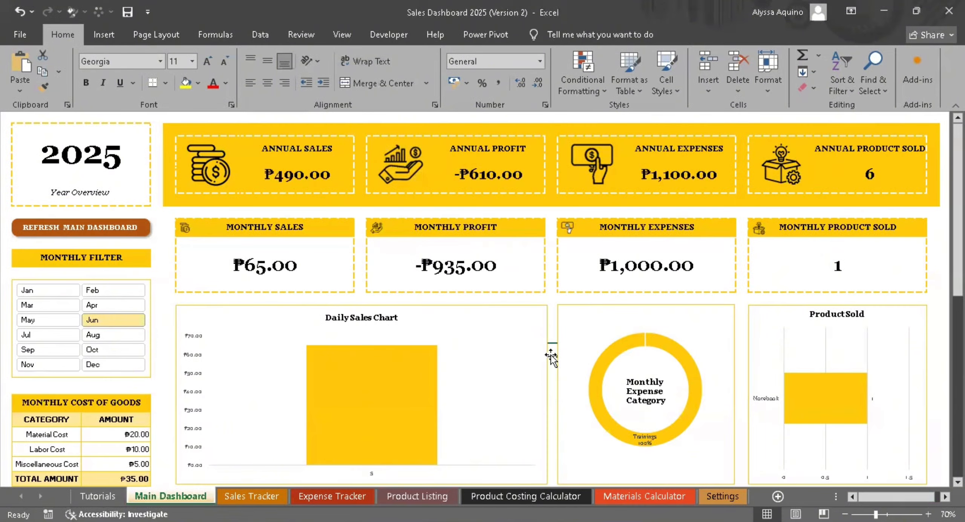
pyautogui.click(552, 322)
pyautogui.click(551, 350)
pyautogui.click(551, 312)
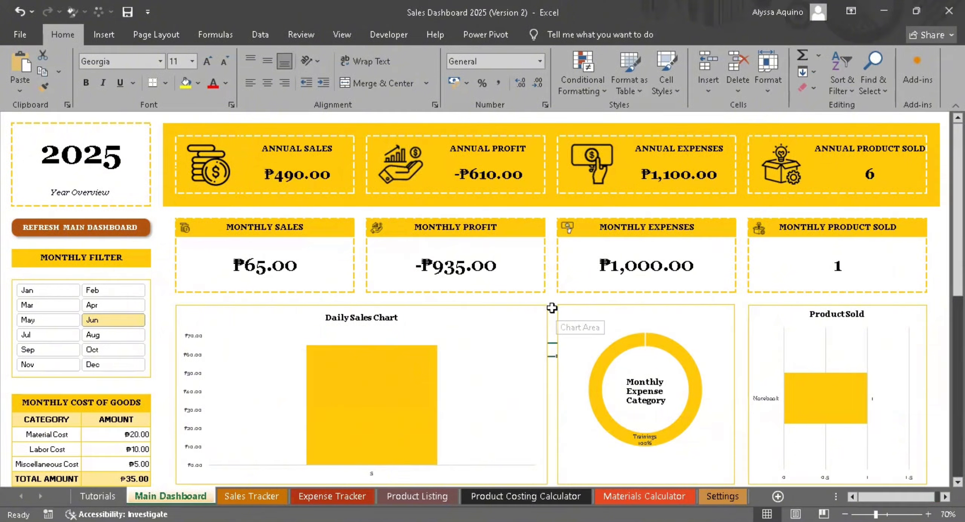
pyautogui.click(551, 325)
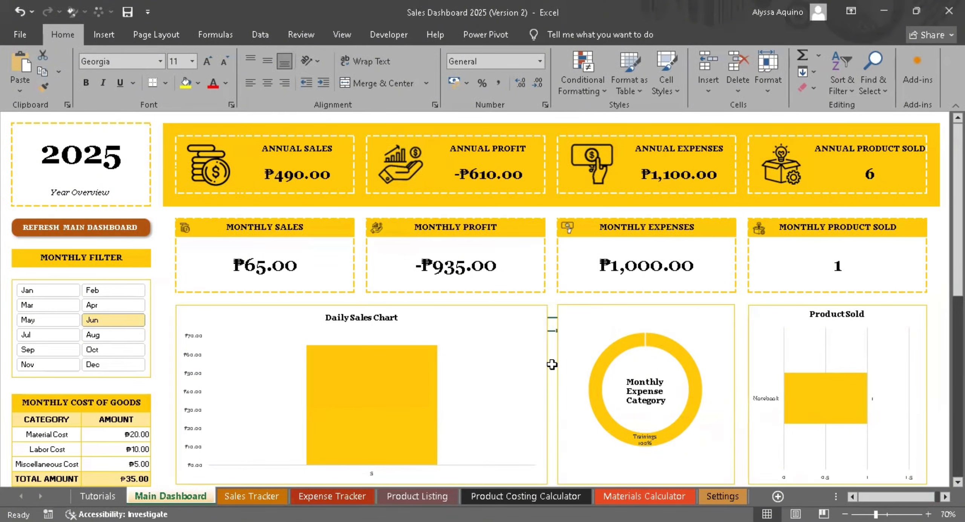